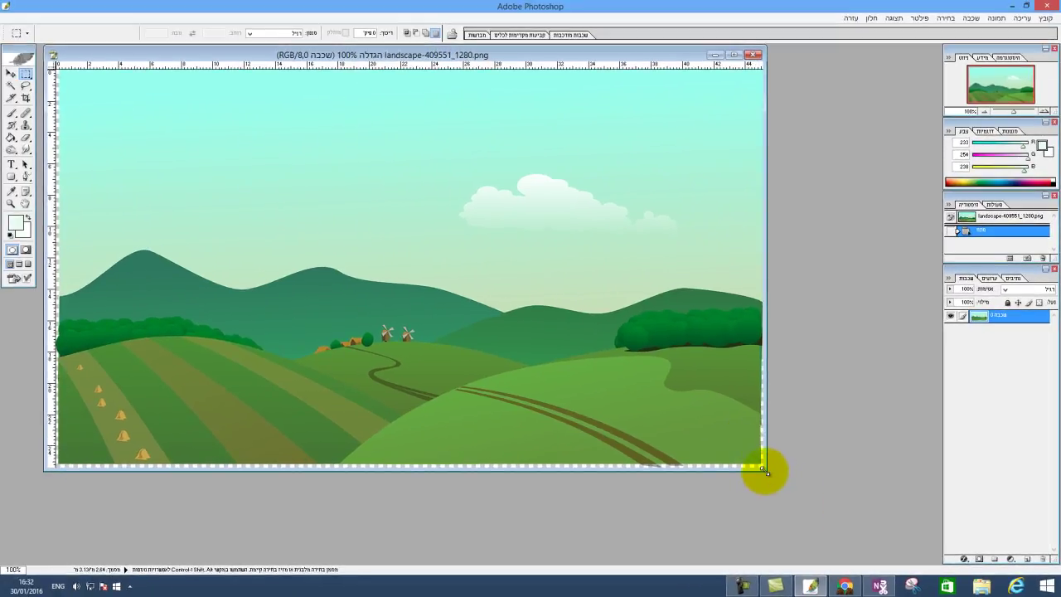
- Enlarge the image window and sample the upper sky's color, #AAFFEE, in the foreground color picker
{"action": "left_click_drag", "start_coordinate": [764, 470], "coordinate": [880, 540]}
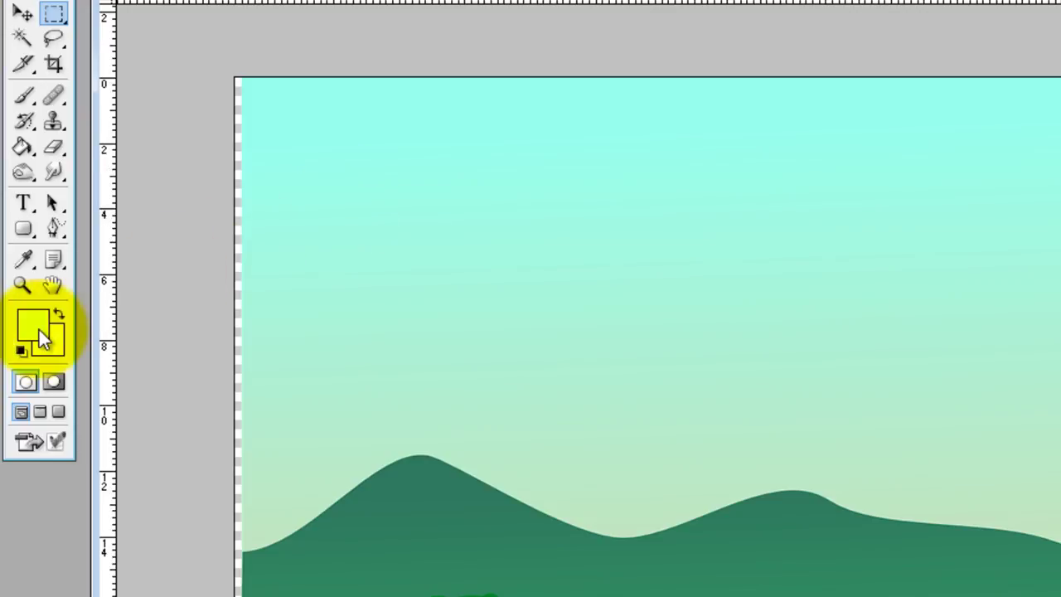
{"action": "left_click", "coordinate": [39, 330]}
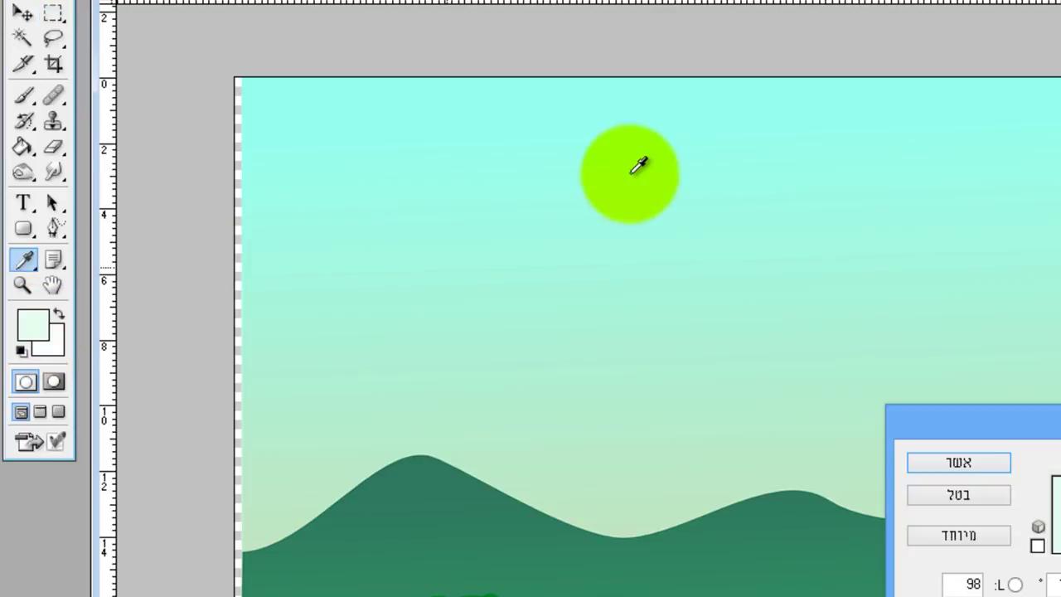
{"action": "left_click", "coordinate": [795, 91]}
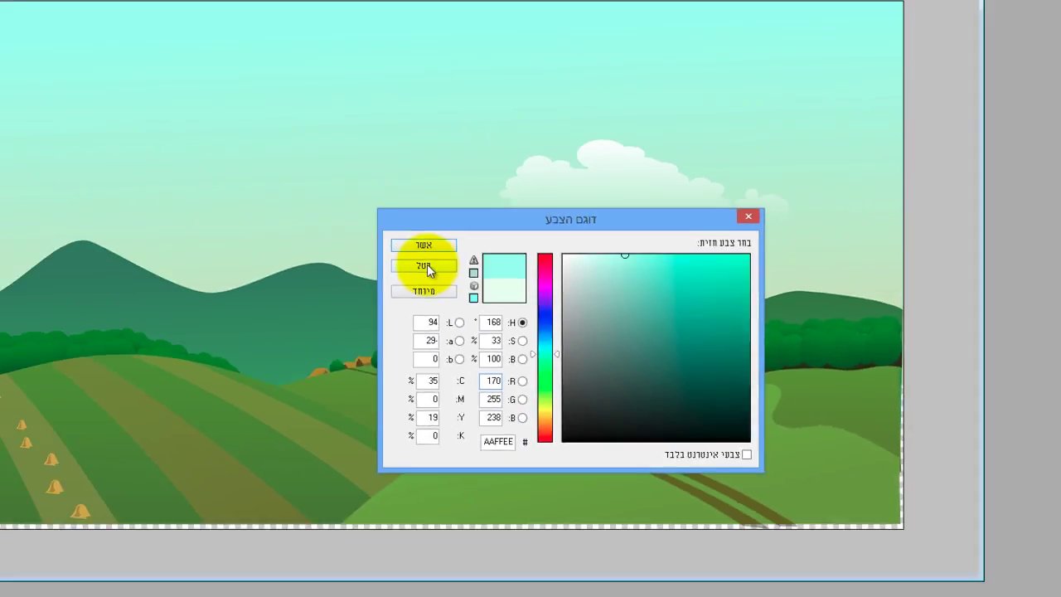
{"action": "left_click", "coordinate": [268, 91]}
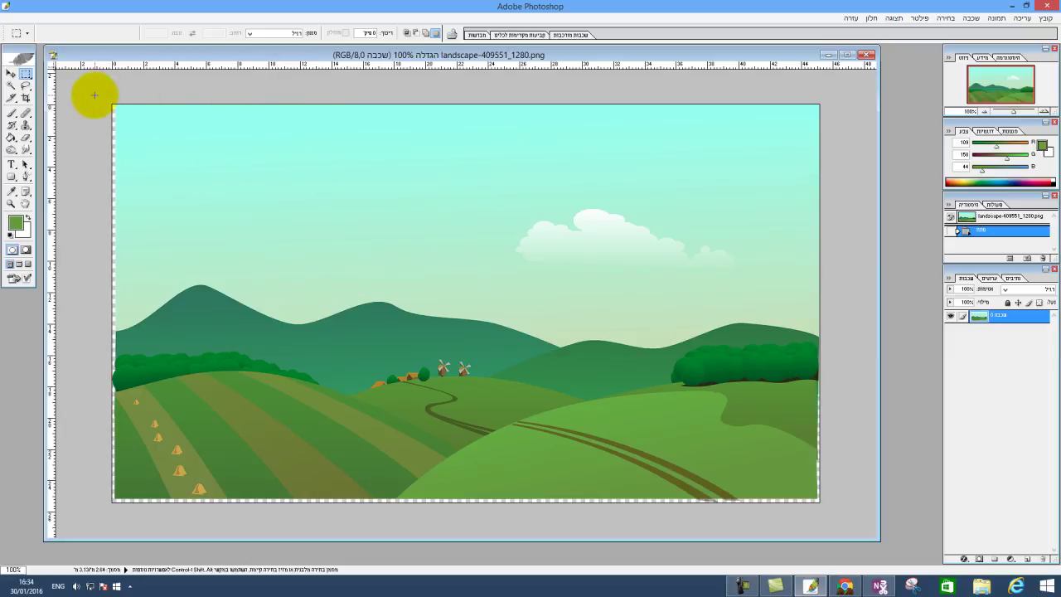
- Select the landscape below the upper strip of sky with a rectangular marquee and crop the image to it
{"action": "left_click_drag", "start_coordinate": [820, 164], "coordinate": [87, 522]}
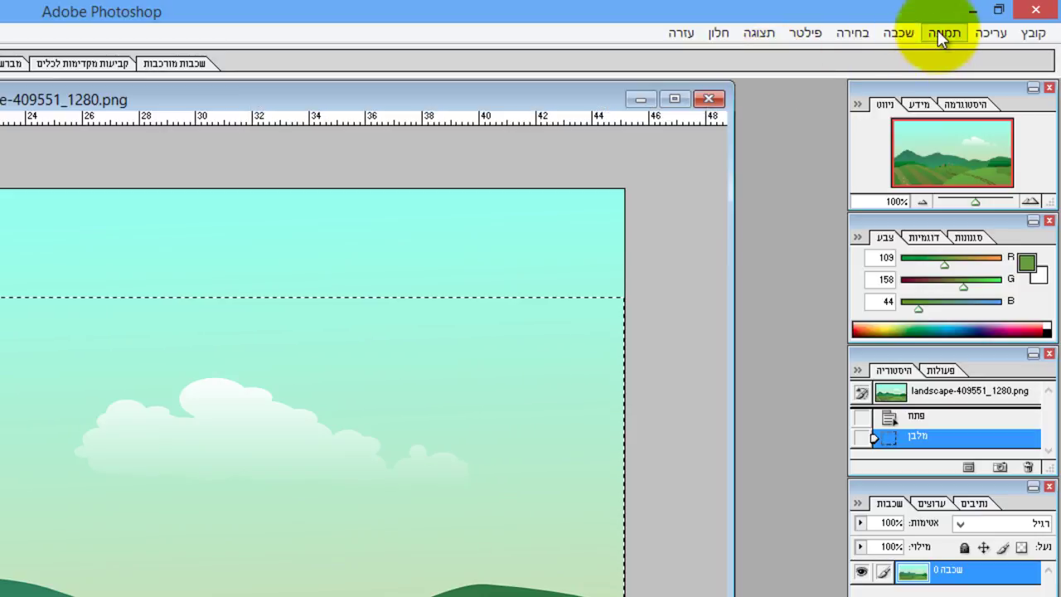
{"action": "left_click", "coordinate": [937, 30]}
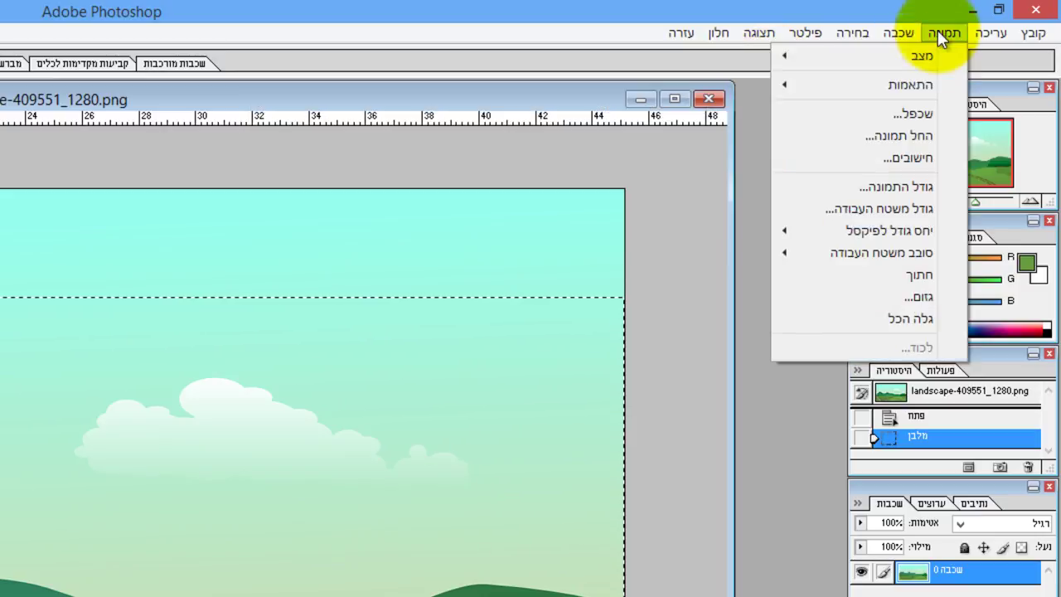
{"action": "left_click", "coordinate": [942, 271]}
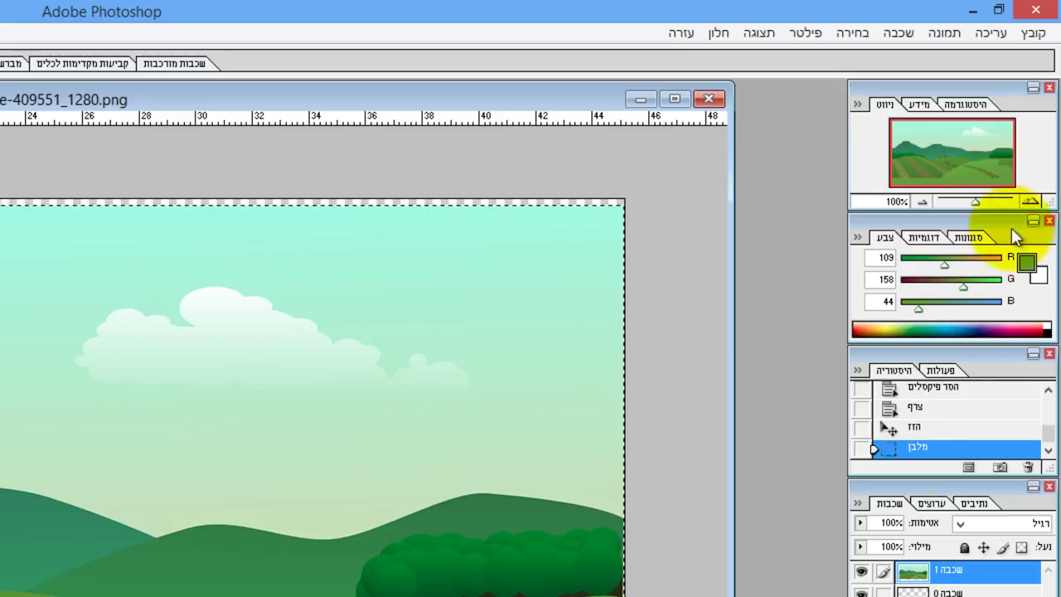
- Crop the image to the current selection to trim its transparent edges, and clear the selection
{"action": "left_click", "coordinate": [952, 36]}
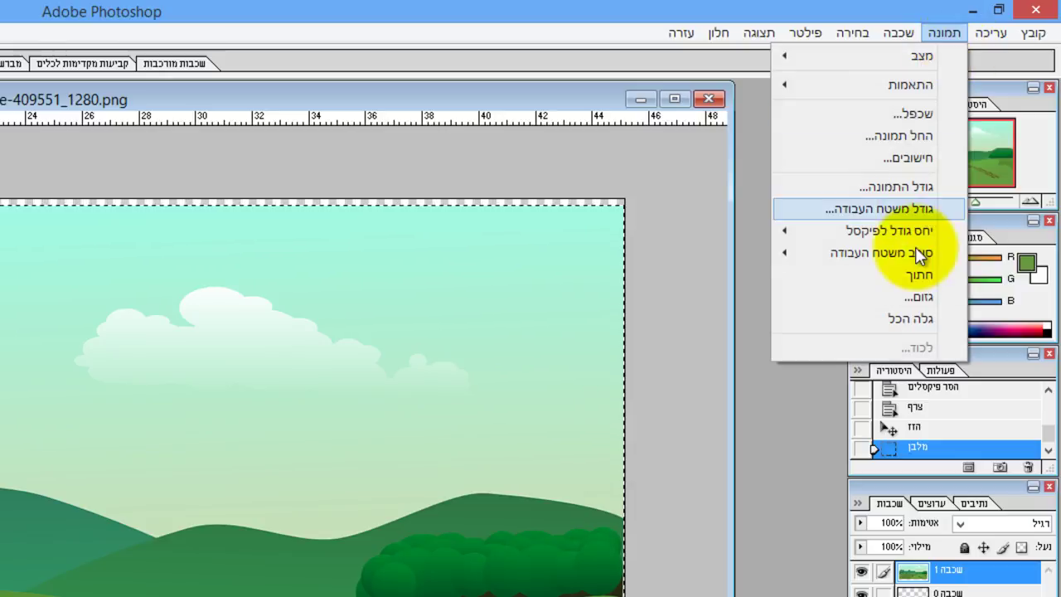
{"action": "left_click", "coordinate": [914, 276]}
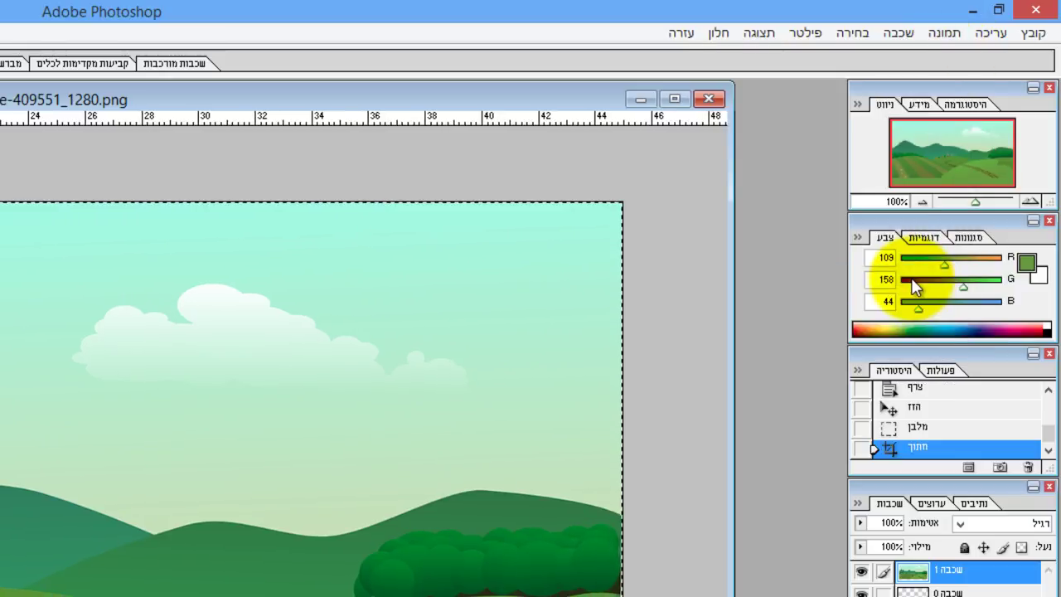
{"action": "key", "text": "ctrl+d"}
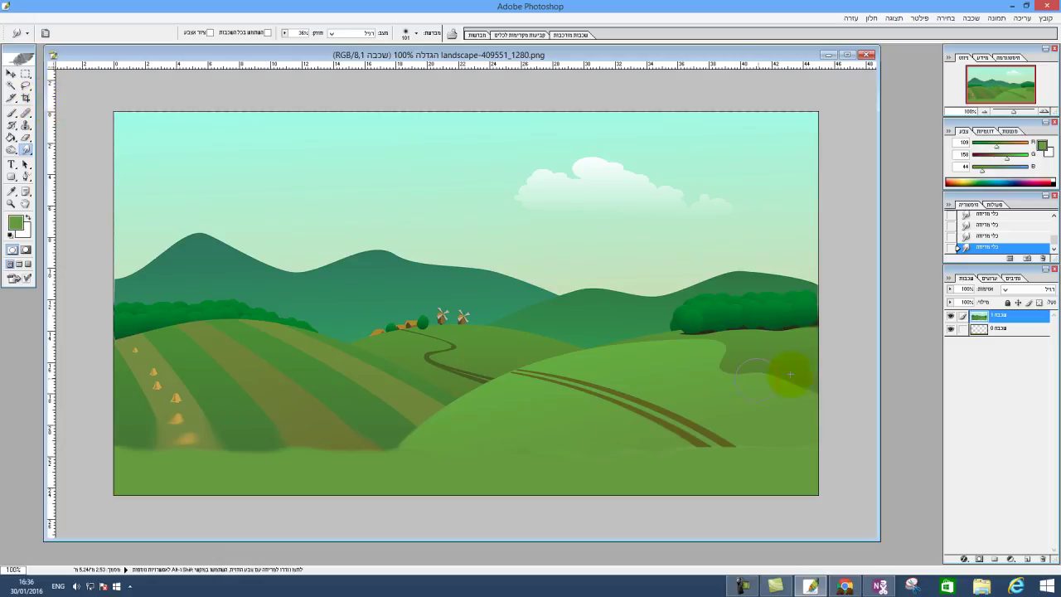
- Resize the image to a width of 1000 pixels with its proportions kept
{"action": "left_click", "coordinate": [996, 18]}
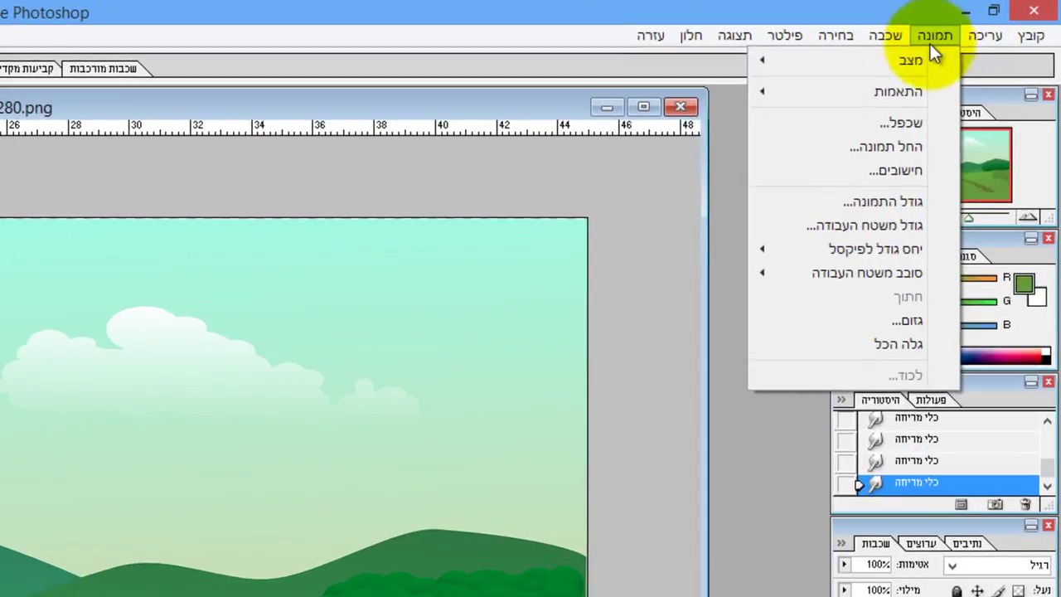
{"action": "mouse_move", "coordinate": [936, 79]}
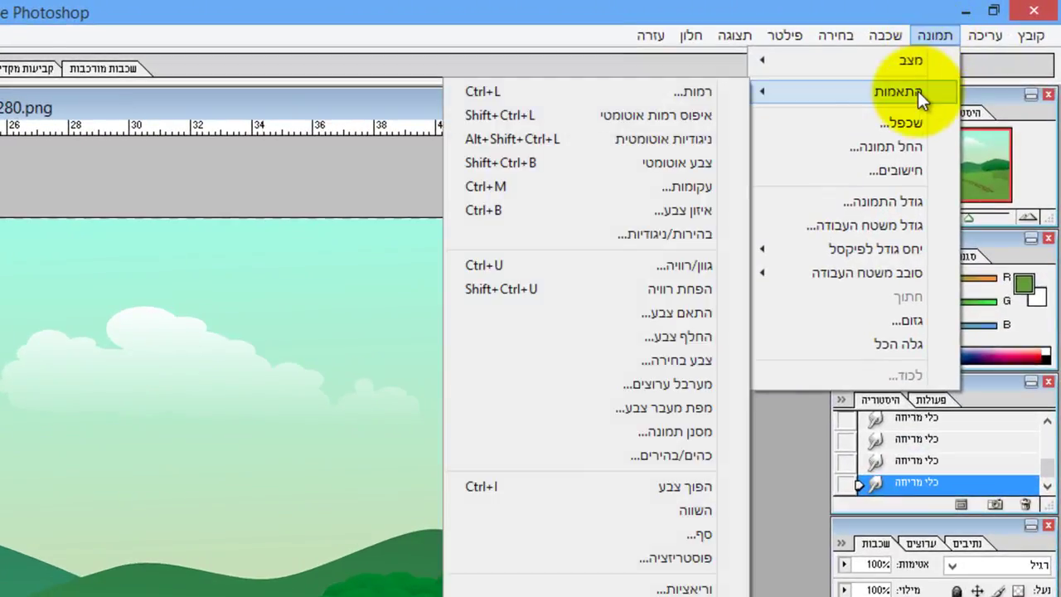
{"action": "left_click", "coordinate": [898, 201]}
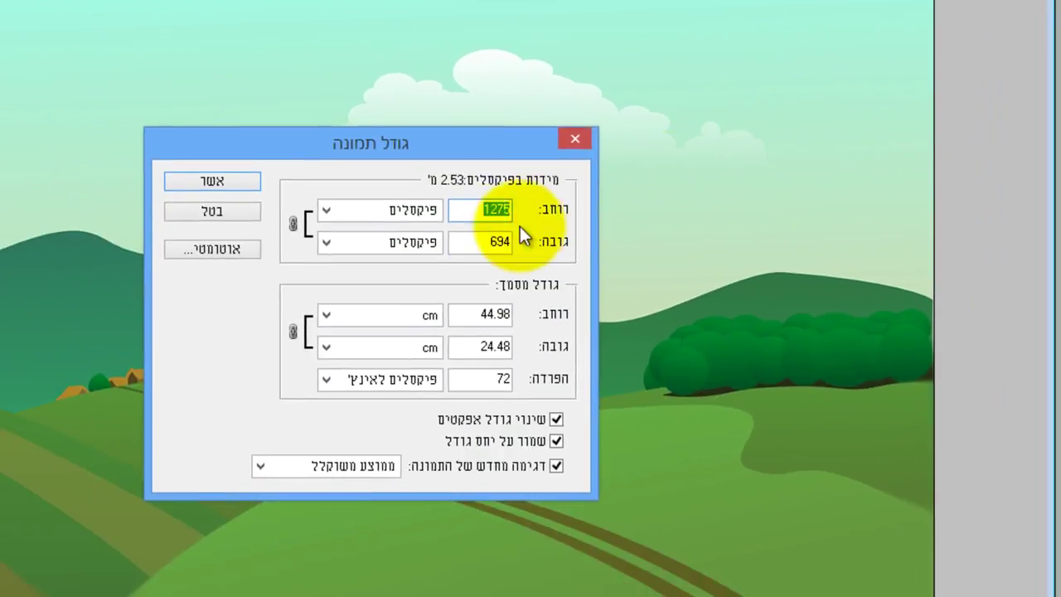
{"action": "type", "text": "1000"}
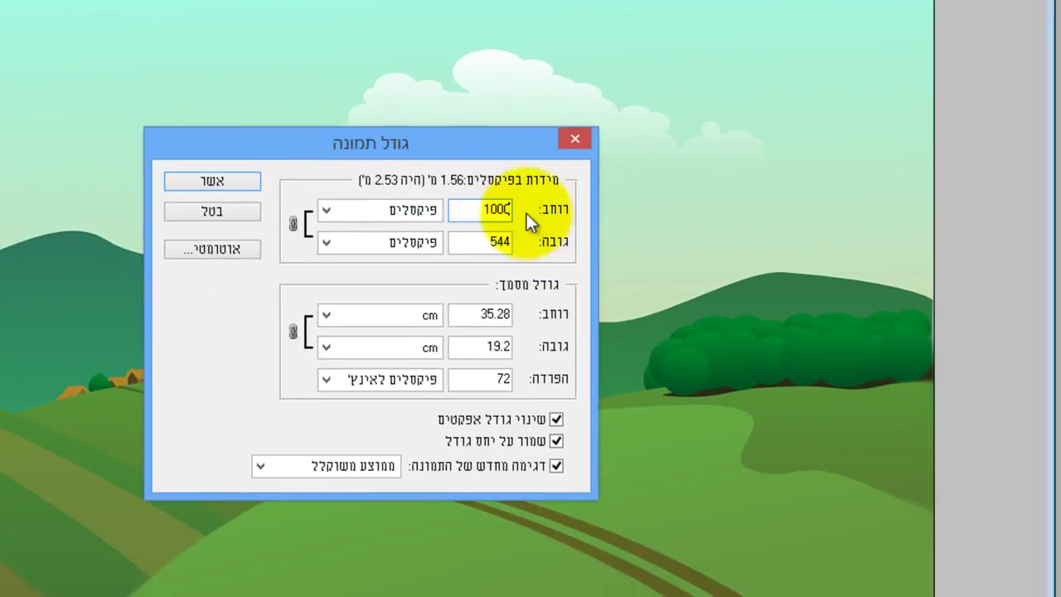
{"action": "left_click", "coordinate": [219, 184]}
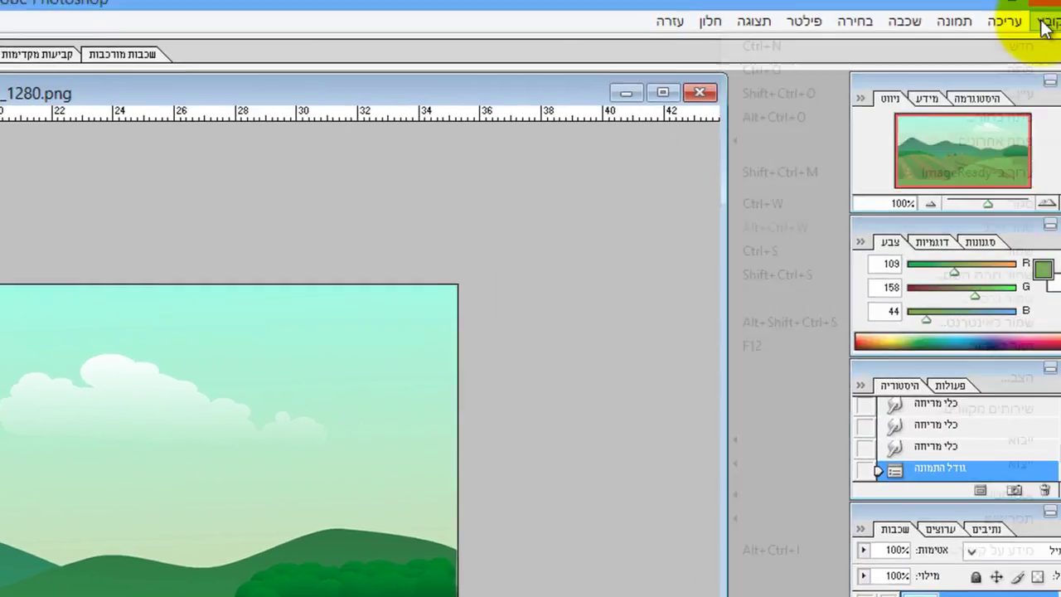
- Begin saving the image under a new name and create a folder named "my site" in the Documents library
{"action": "left_click", "coordinate": [1035, 19]}
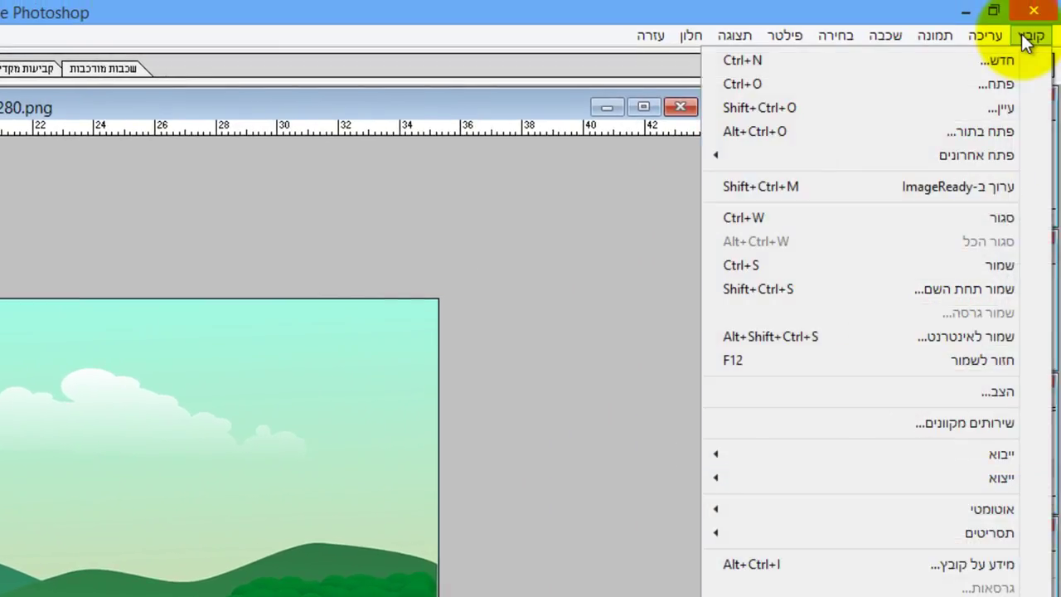
{"action": "left_click", "coordinate": [977, 280]}
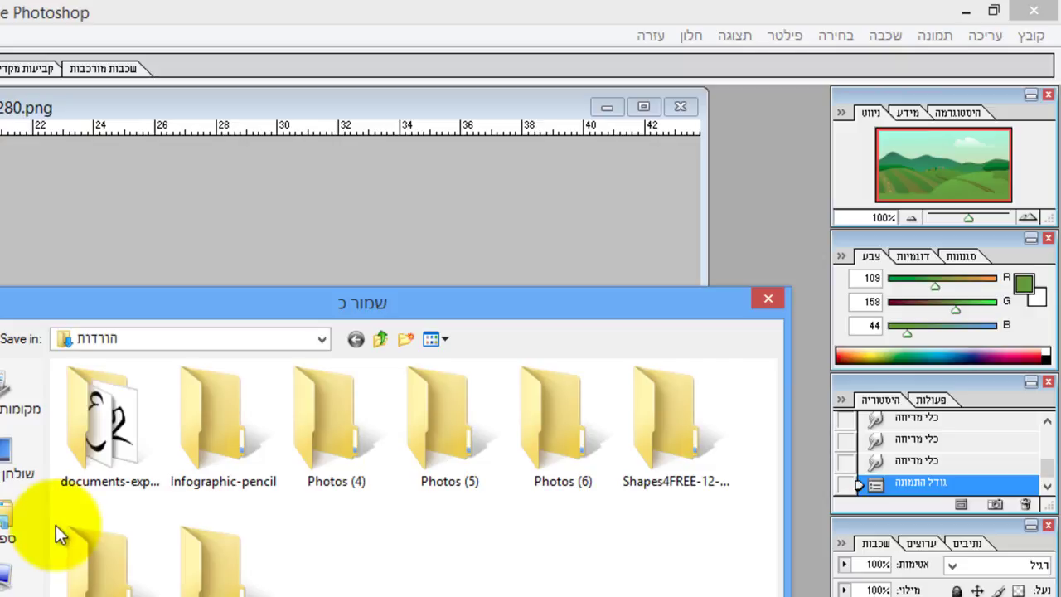
{"action": "left_click", "coordinate": [12, 531]}
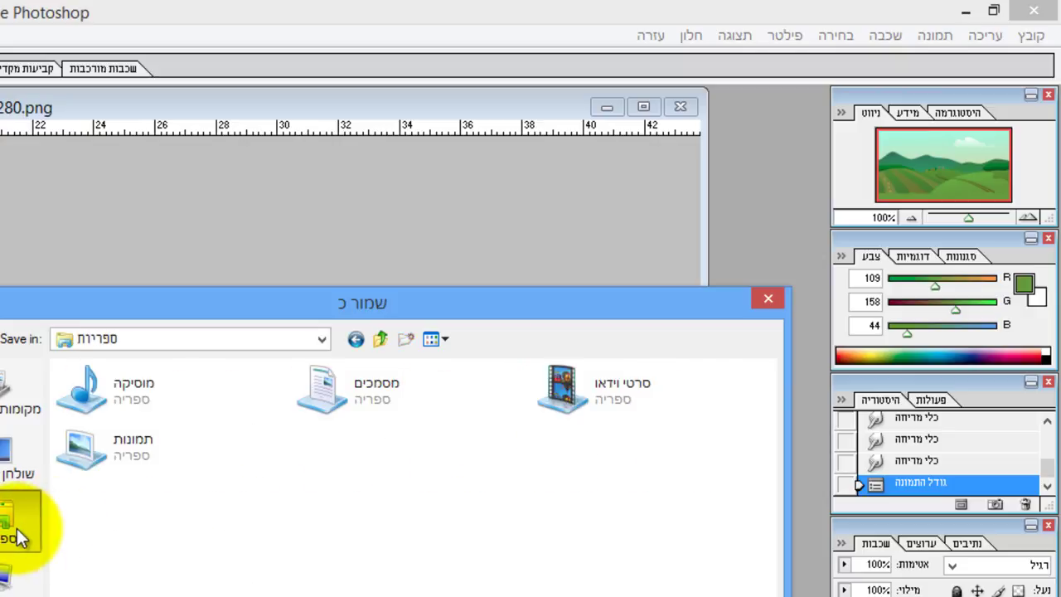
{"action": "double_click", "coordinate": [355, 398]}
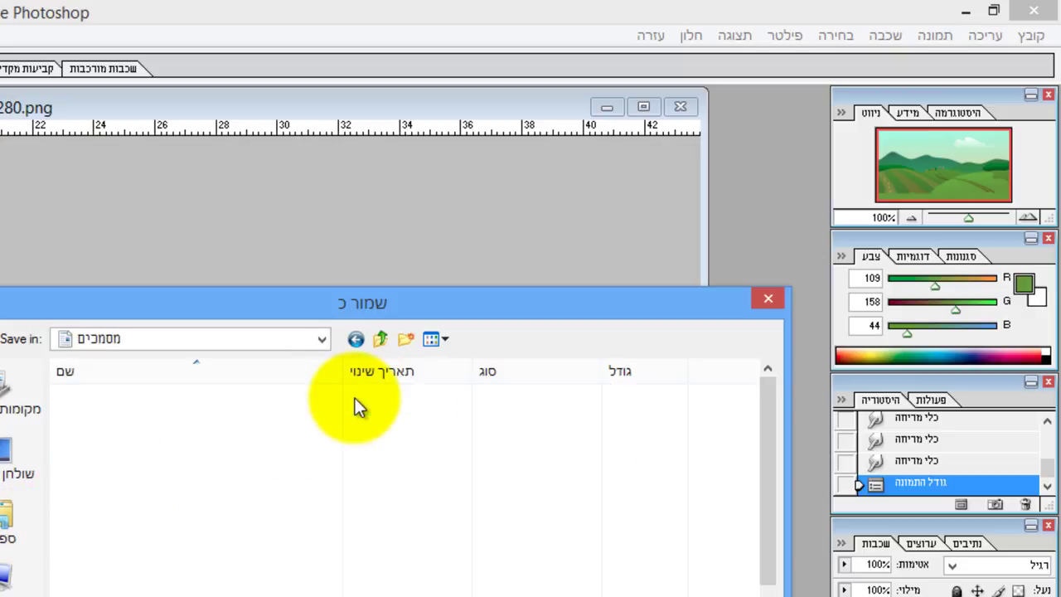
{"action": "scroll", "coordinate": [401, 337], "scroll_direction": "down", "scroll_amount": 2}
{"action": "left_click", "coordinate": [405, 340]}
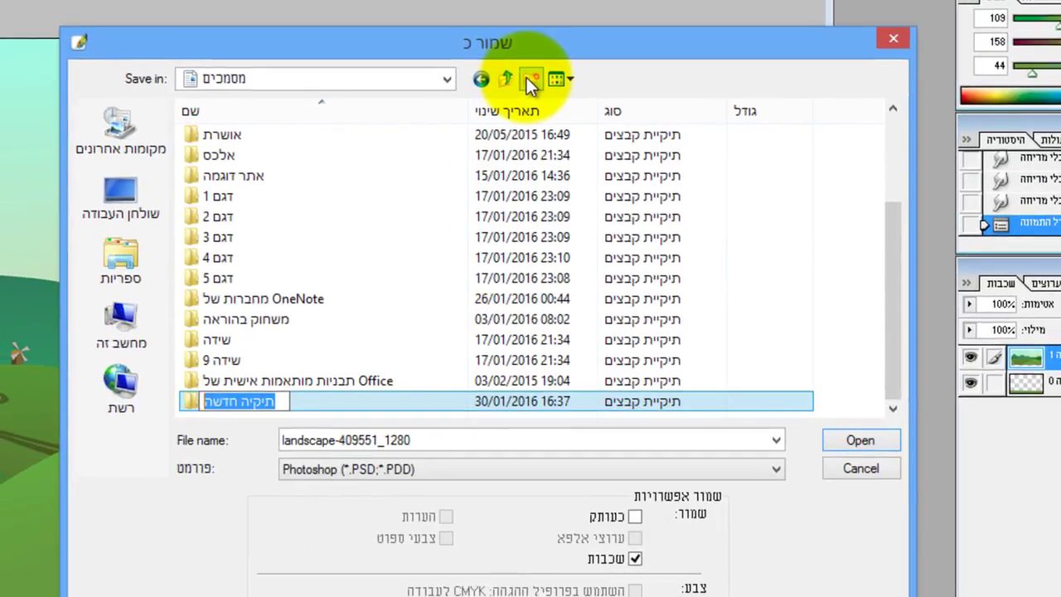
{"action": "type", "text": "my site"}
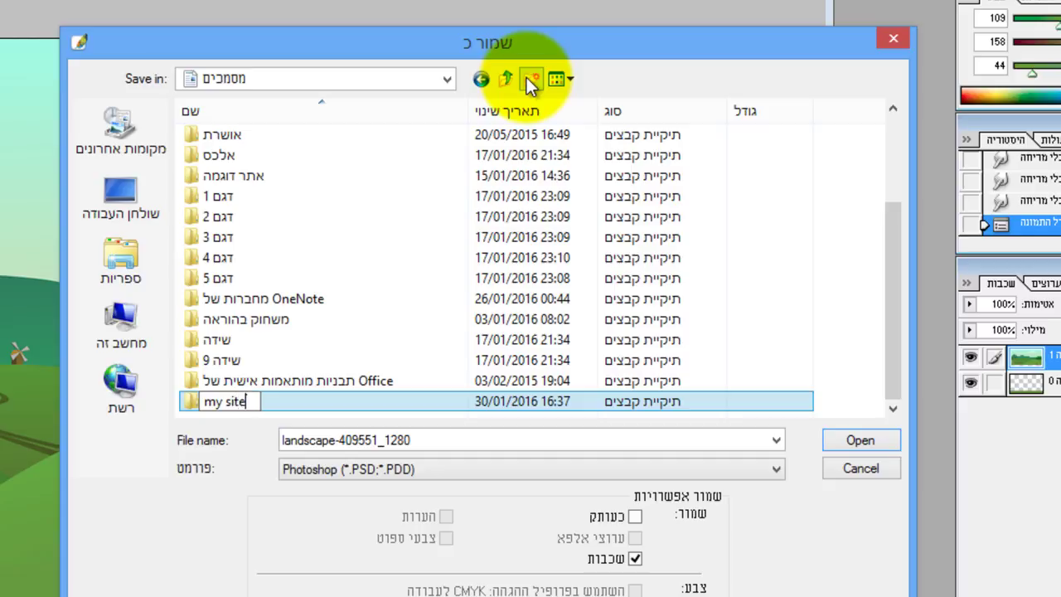
{"action": "key", "text": "Return"}
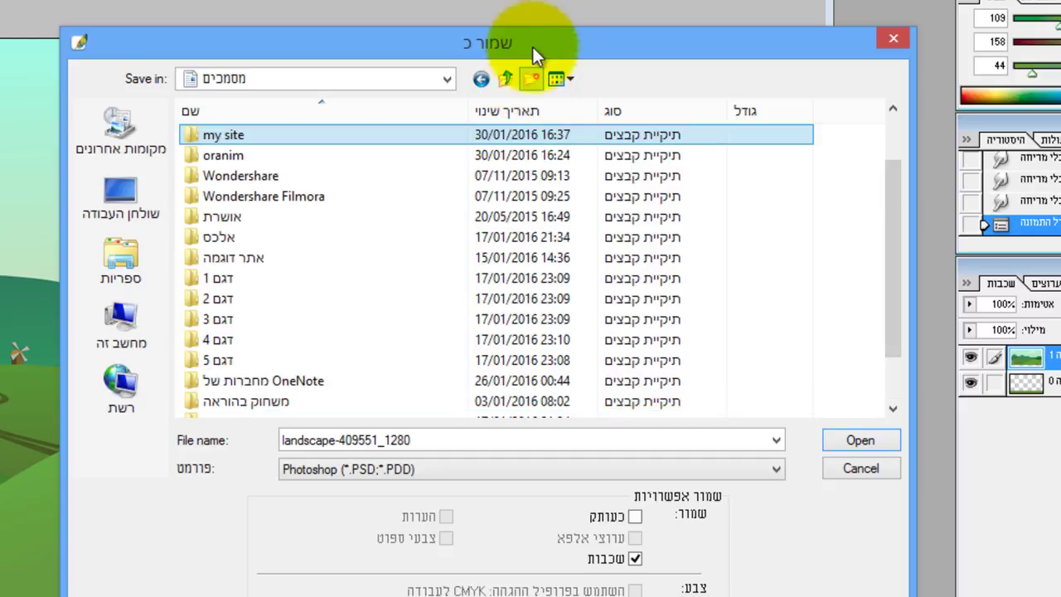
- Save the image in the "my site" folder as "main page" in Photoshop PSD format
{"action": "double_click", "coordinate": [324, 141]}
{"action": "double_click", "coordinate": [450, 438]}
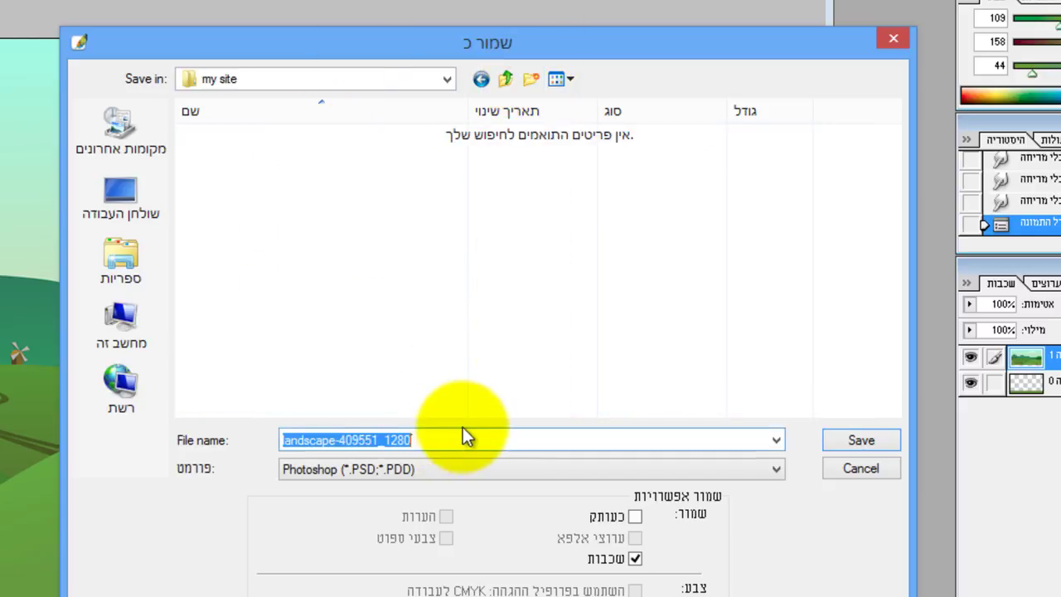
{"action": "type", "text": "main page"}
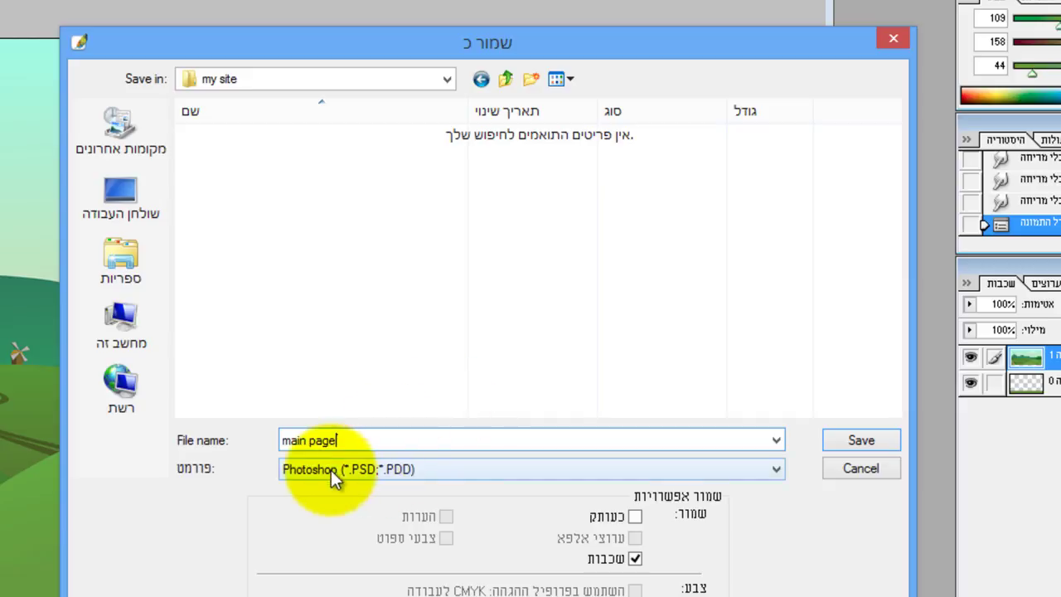
{"action": "left_click", "coordinate": [859, 440]}
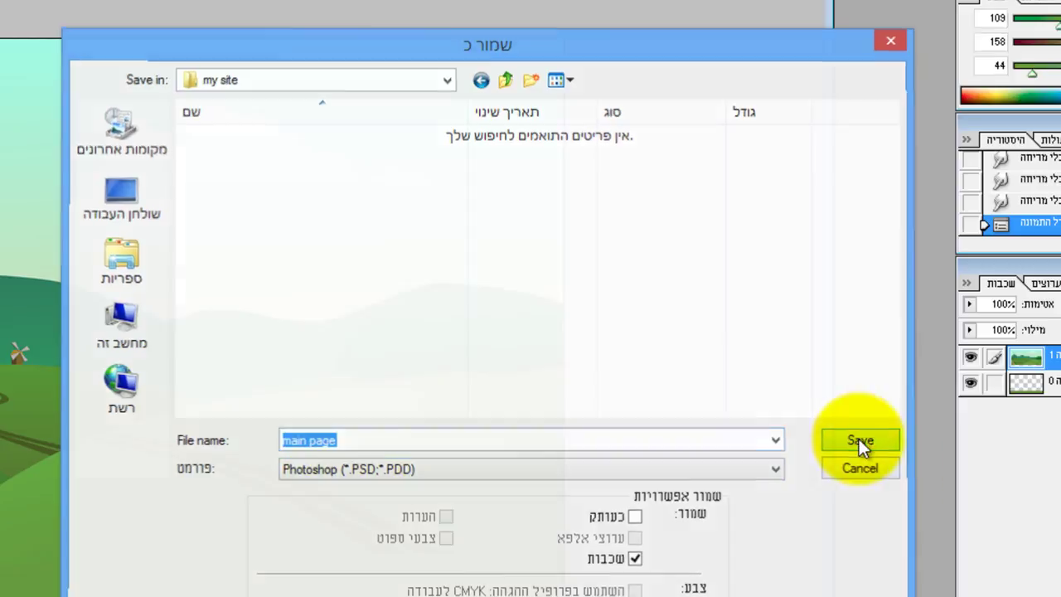
{"action": "left_click", "coordinate": [6, 282]}
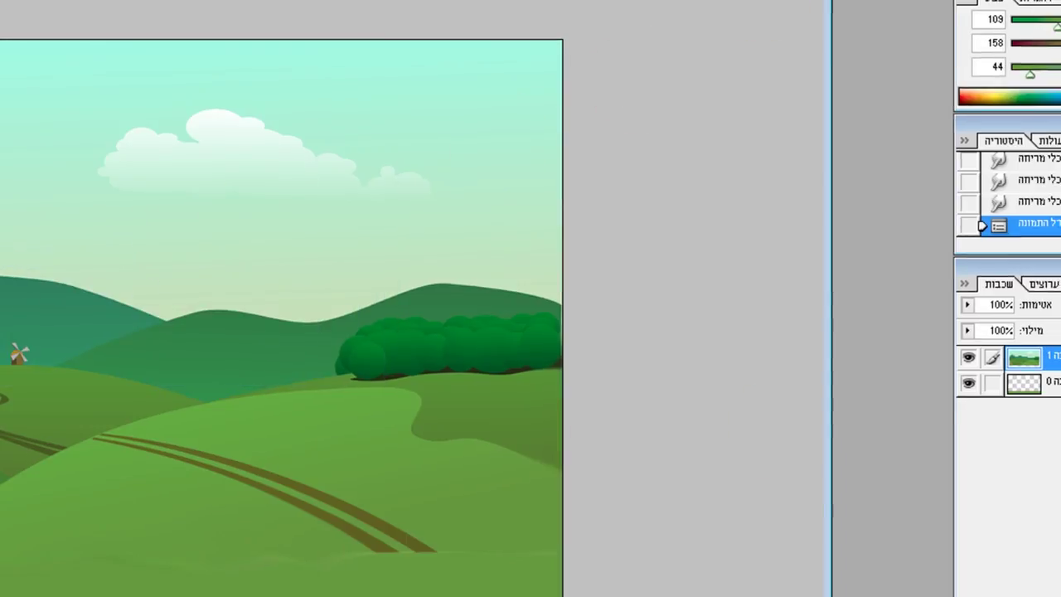
- Save a JPEG version of "main page" in the "my site" folder at maximum quality 12
{"action": "key", "text": "alt+f"}
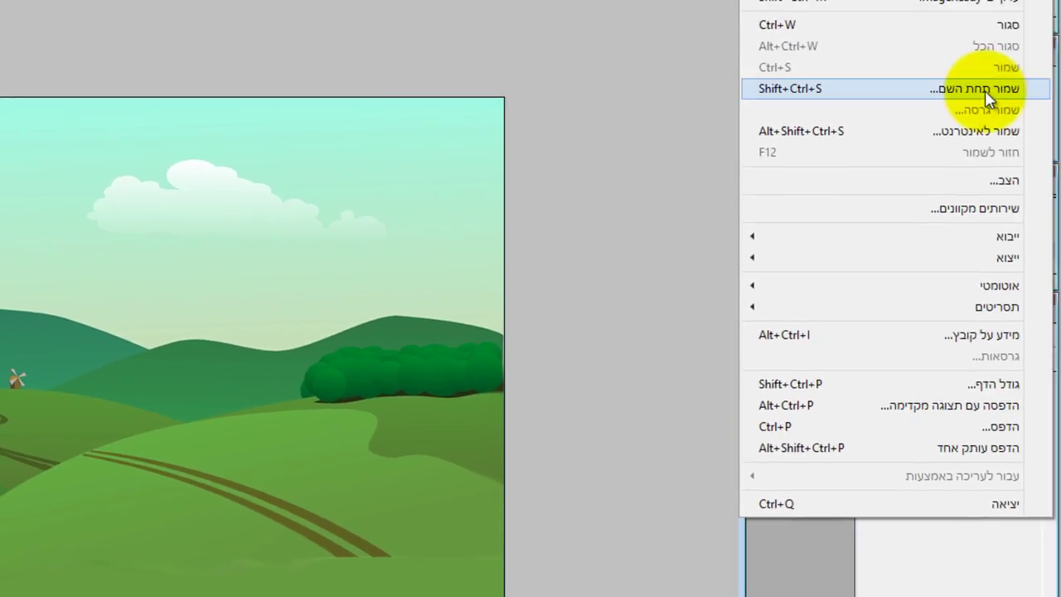
{"action": "left_click", "coordinate": [985, 88]}
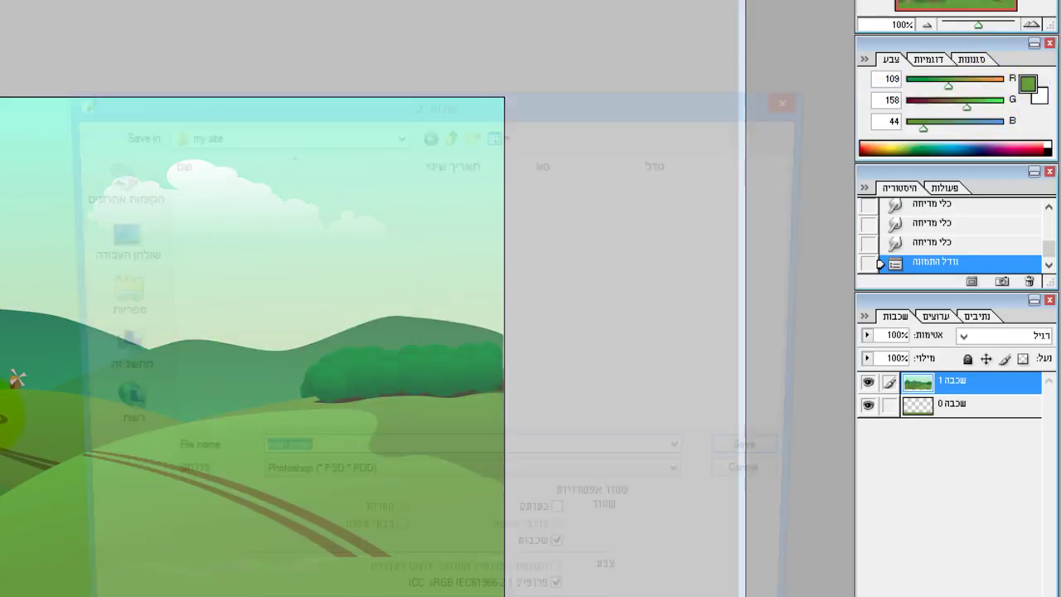
{"action": "left_click", "coordinate": [291, 484]}
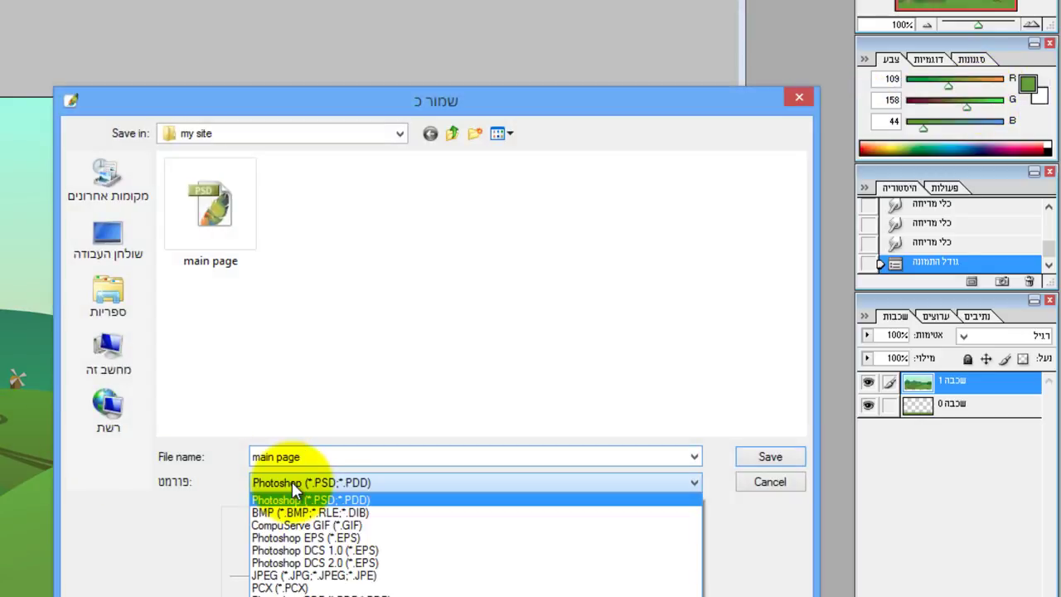
{"action": "left_click", "coordinate": [282, 575]}
{"action": "left_click", "coordinate": [756, 462]}
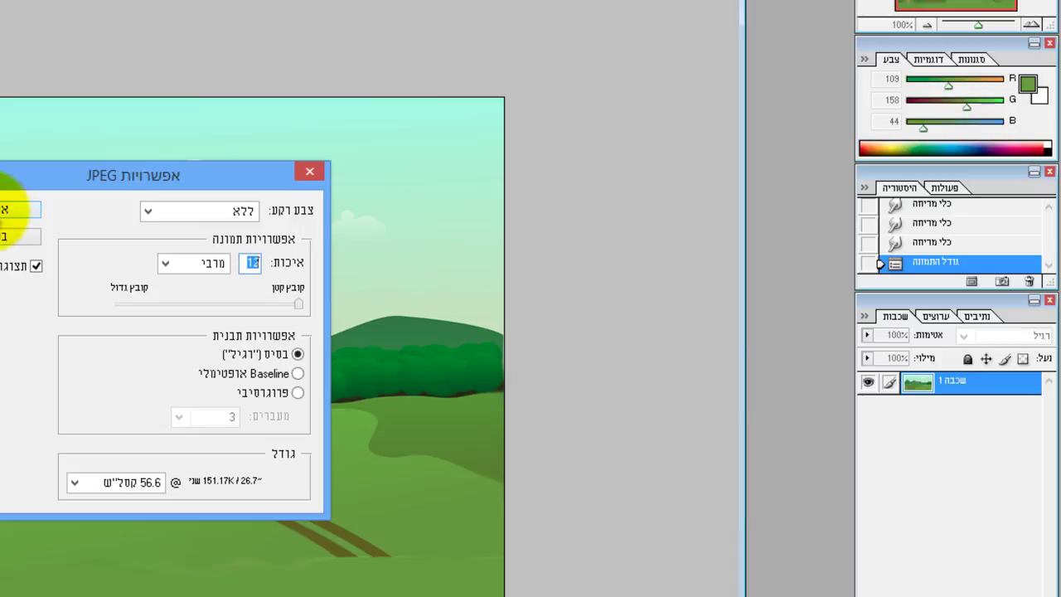
{"action": "left_click", "coordinate": [8, 210]}
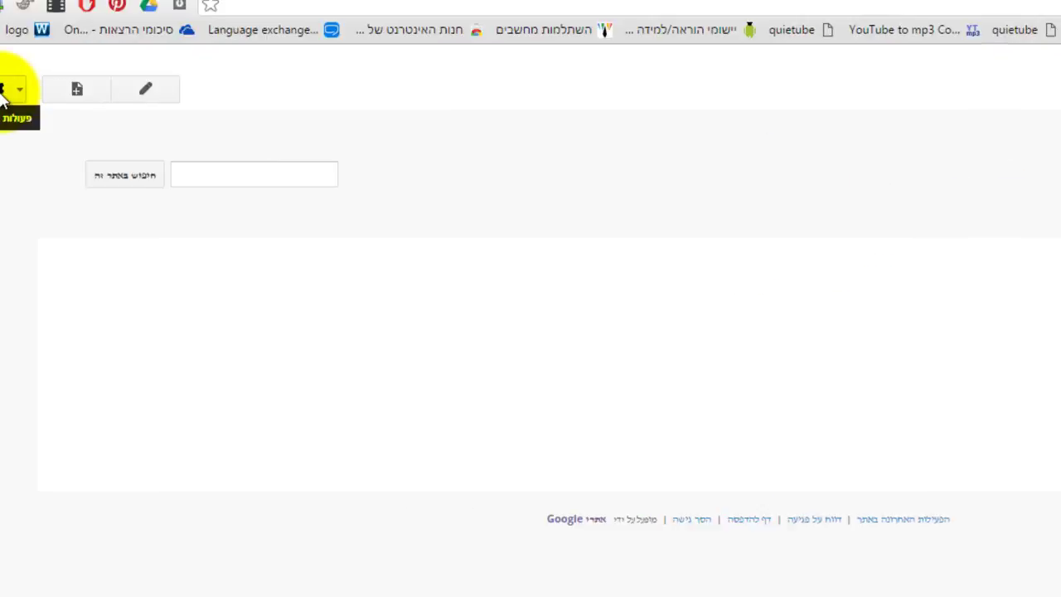
- In Google Sites, open the site management's themes, colors and fonts page and show the content area's background settings
{"action": "left_click", "coordinate": [19, 87]}
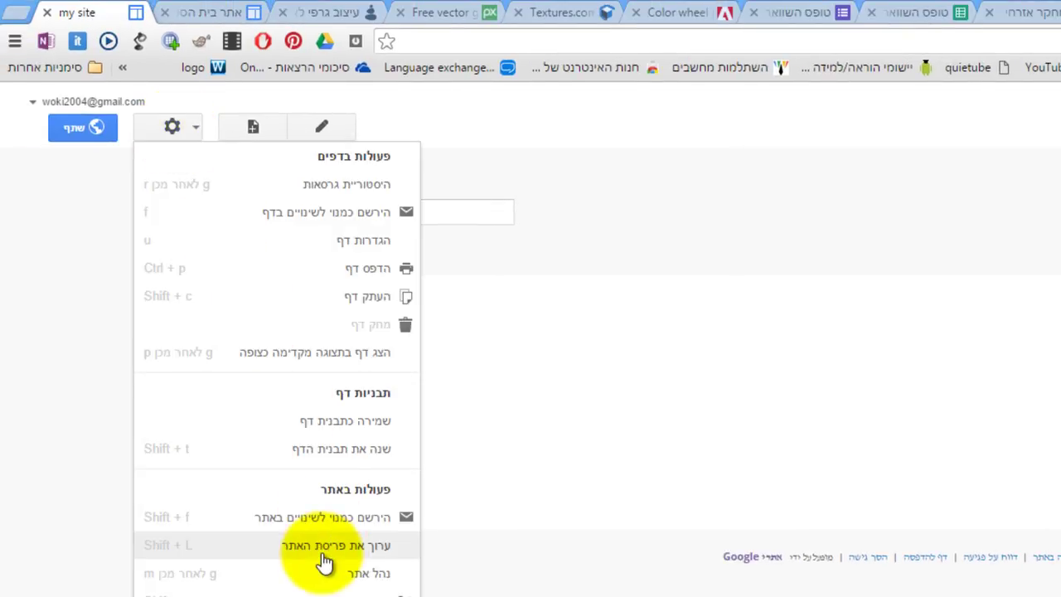
{"action": "left_click", "coordinate": [346, 578]}
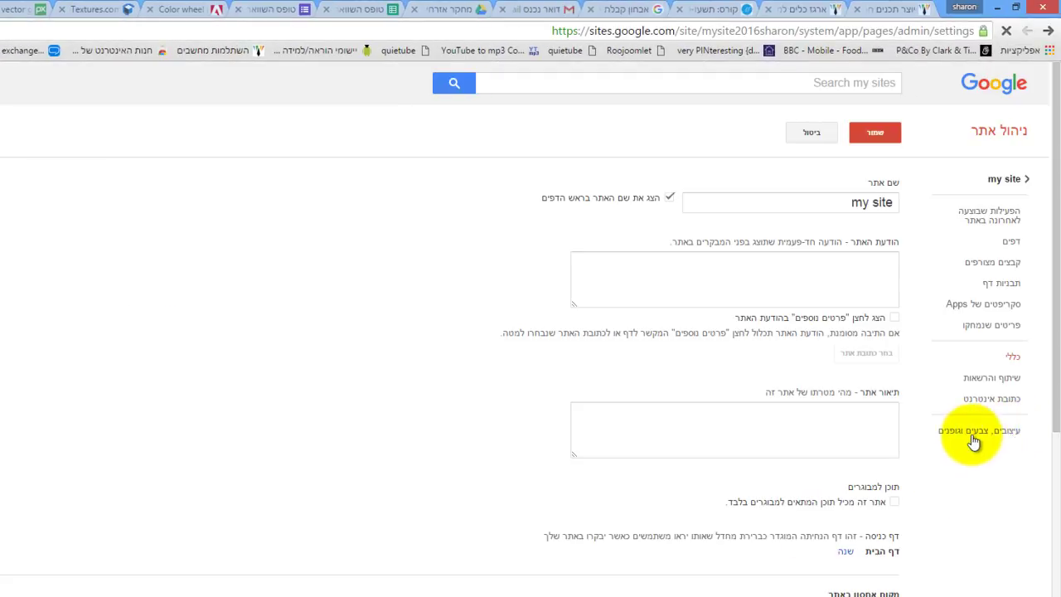
{"action": "left_click", "coordinate": [974, 437]}
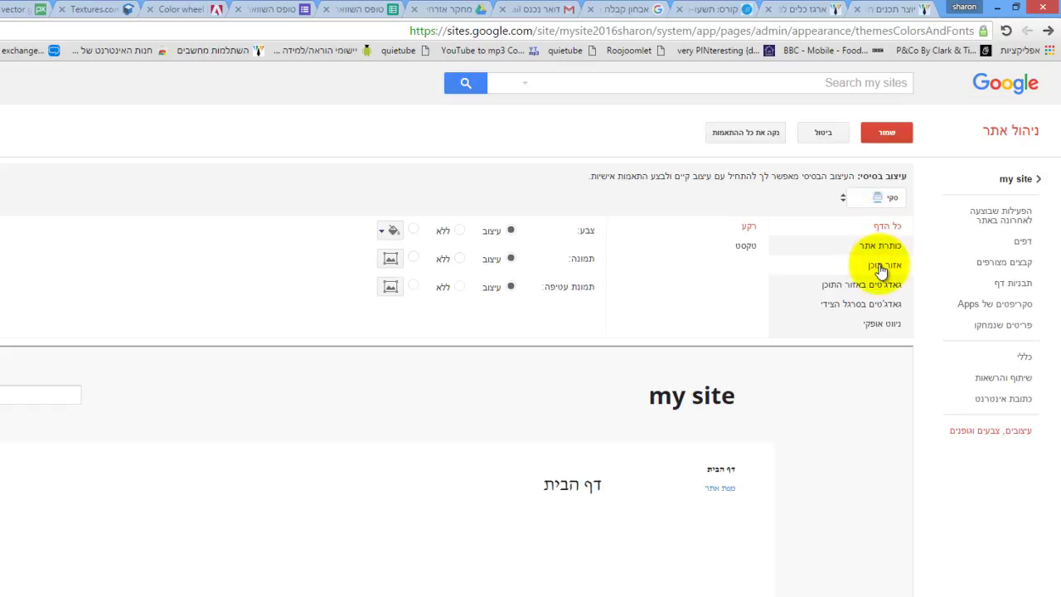
{"action": "left_click", "coordinate": [880, 267]}
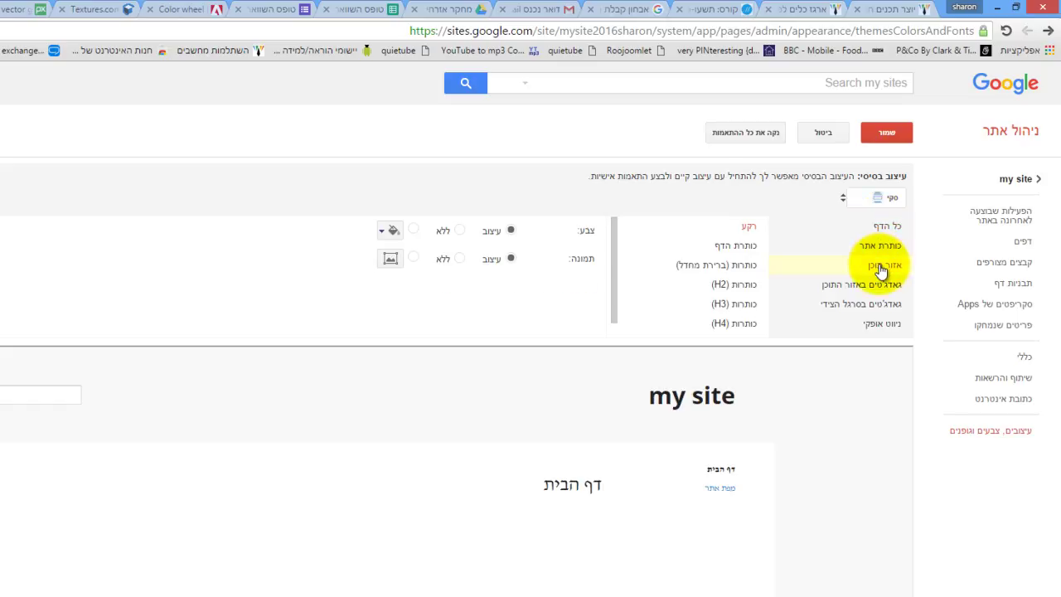
- Upload the "main page" JPEG from the "my site" folder in Documents as the content area's background image
{"action": "left_click", "coordinate": [392, 259]}
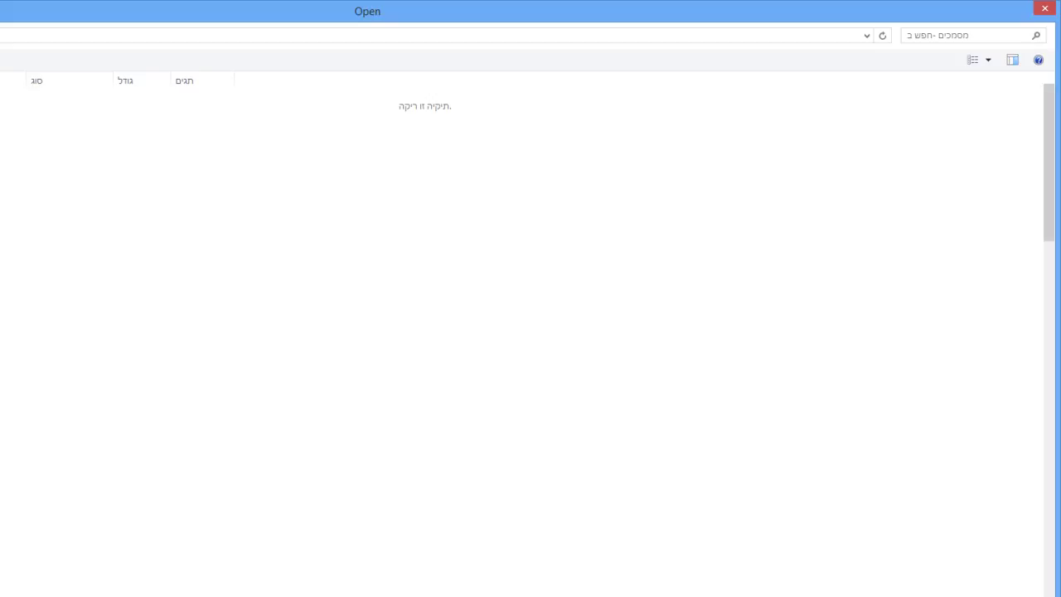
{"action": "key", "text": "Return"}
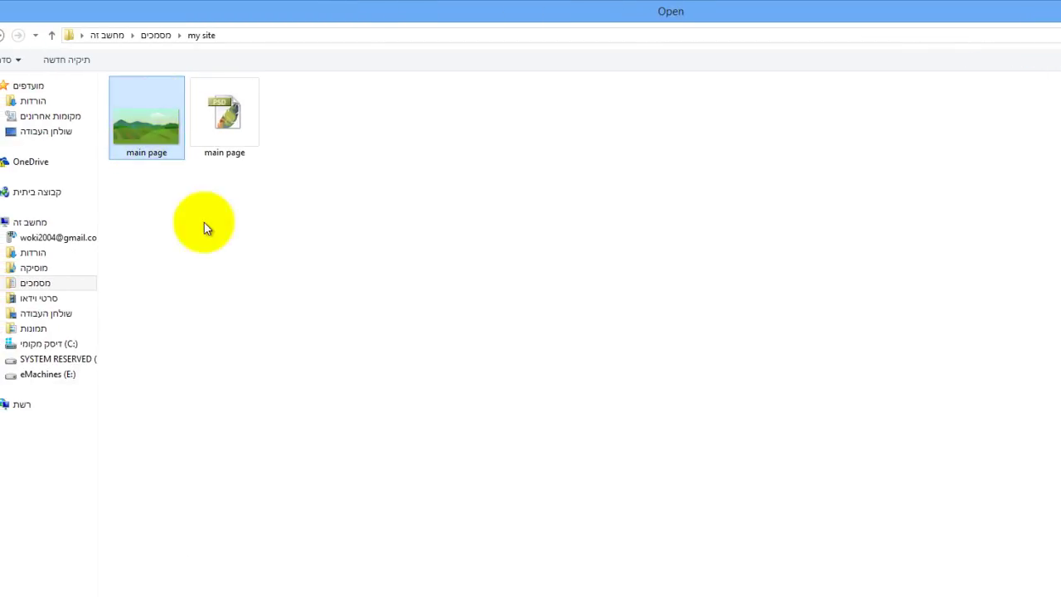
{"action": "key", "text": "Return"}
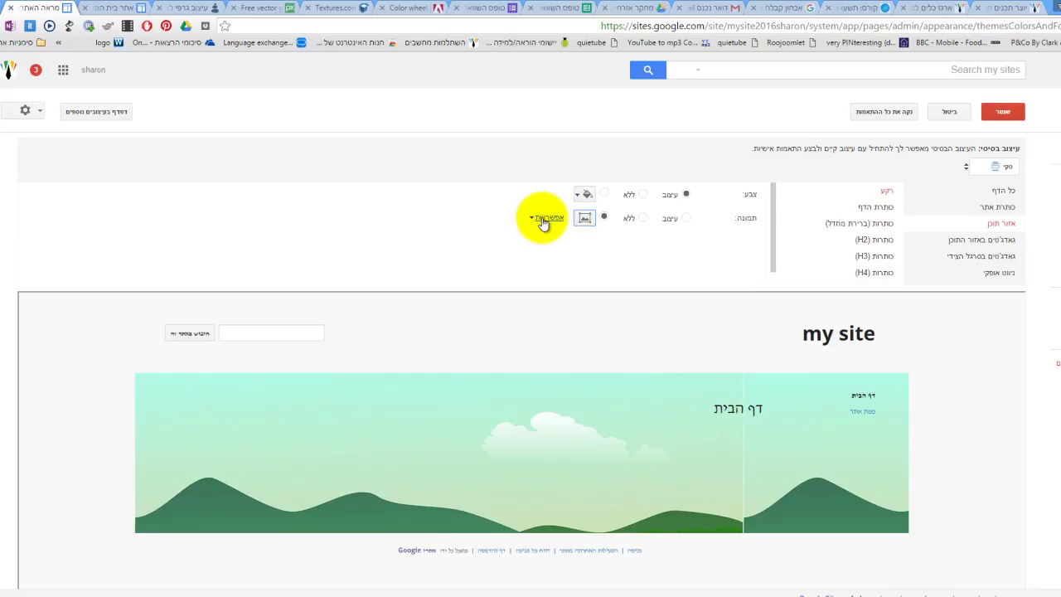
- Set the content area's background image to no repeat with centered horizontal placement, and save the theme changes
{"action": "left_click", "coordinate": [630, 250]}
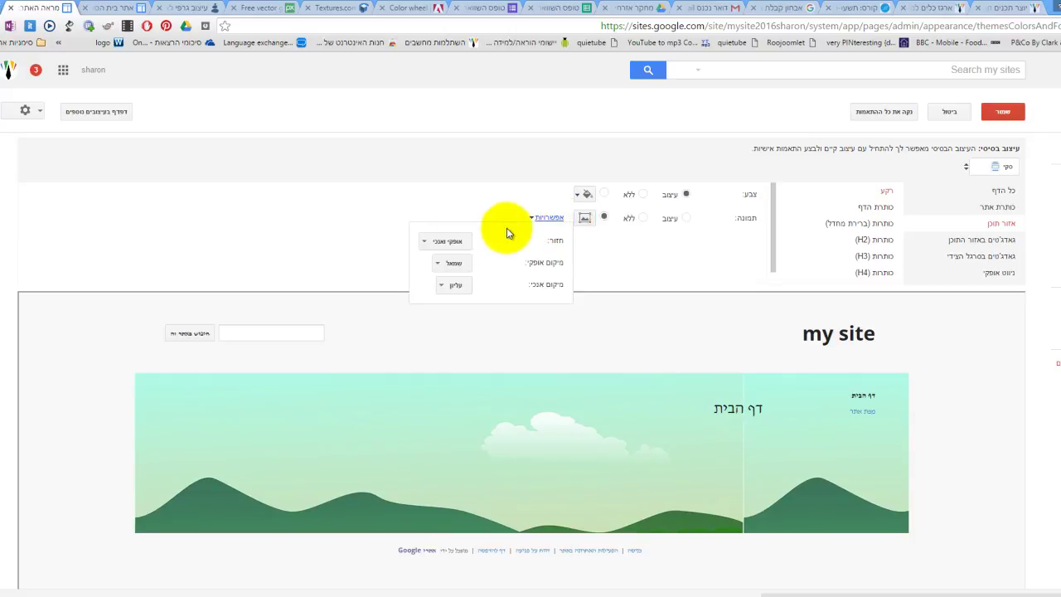
{"action": "left_click", "coordinate": [448, 241]}
{"action": "left_click", "coordinate": [454, 262]}
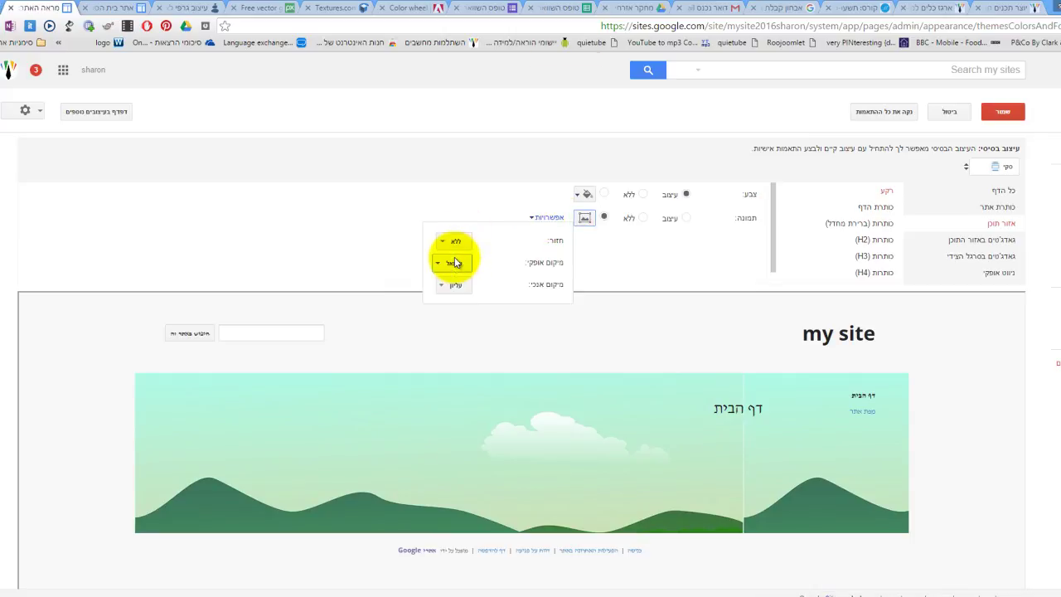
{"action": "left_click", "coordinate": [454, 266]}
{"action": "left_click", "coordinate": [455, 284]}
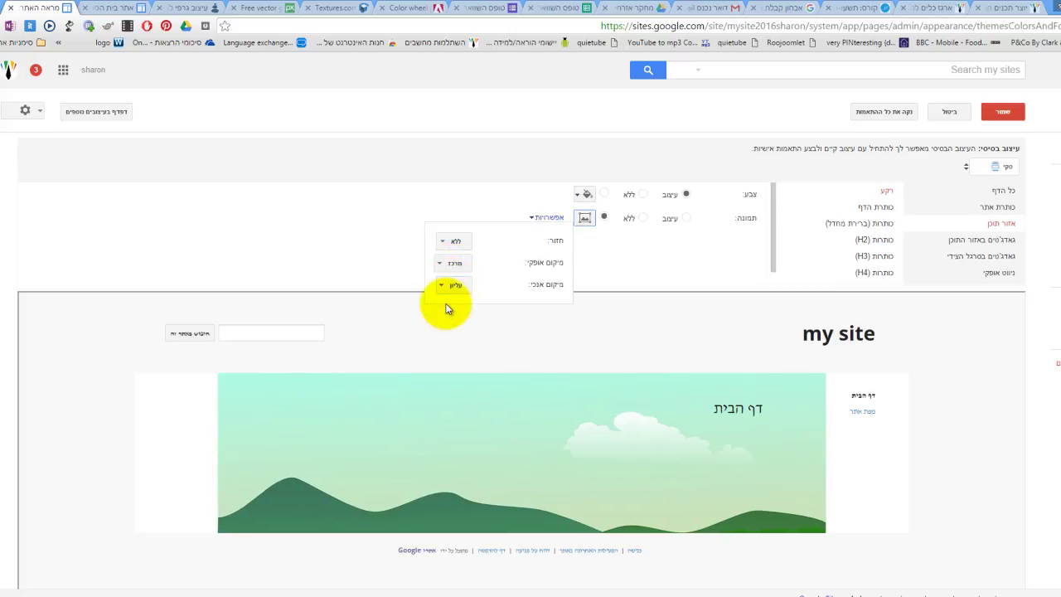
{"action": "left_click", "coordinate": [1004, 112]}
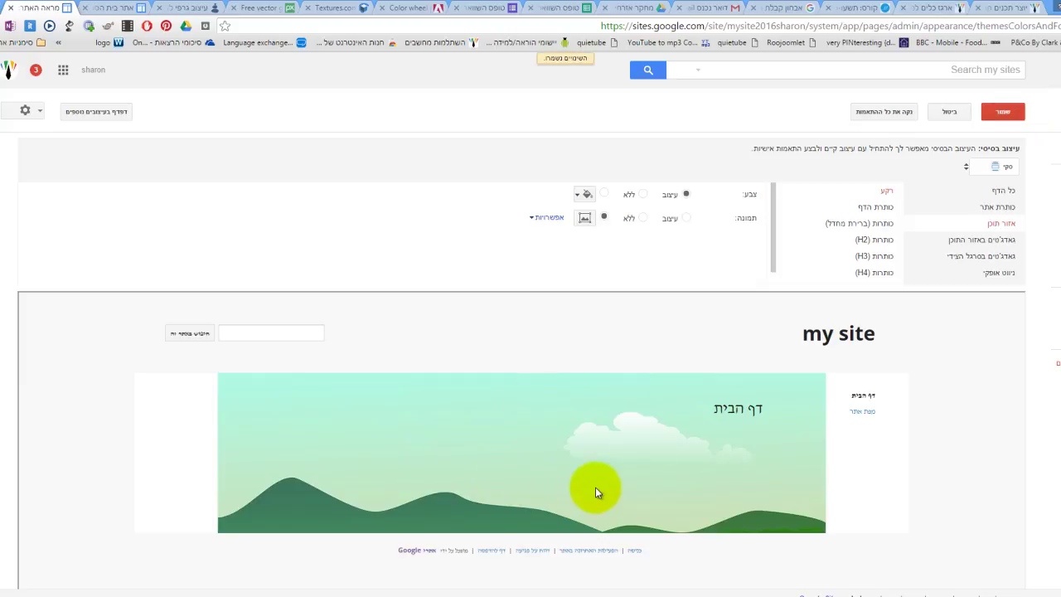
- Set the site header's background to the custom hex color aaffee and save the theme changes
{"action": "left_click", "coordinate": [1004, 214]}
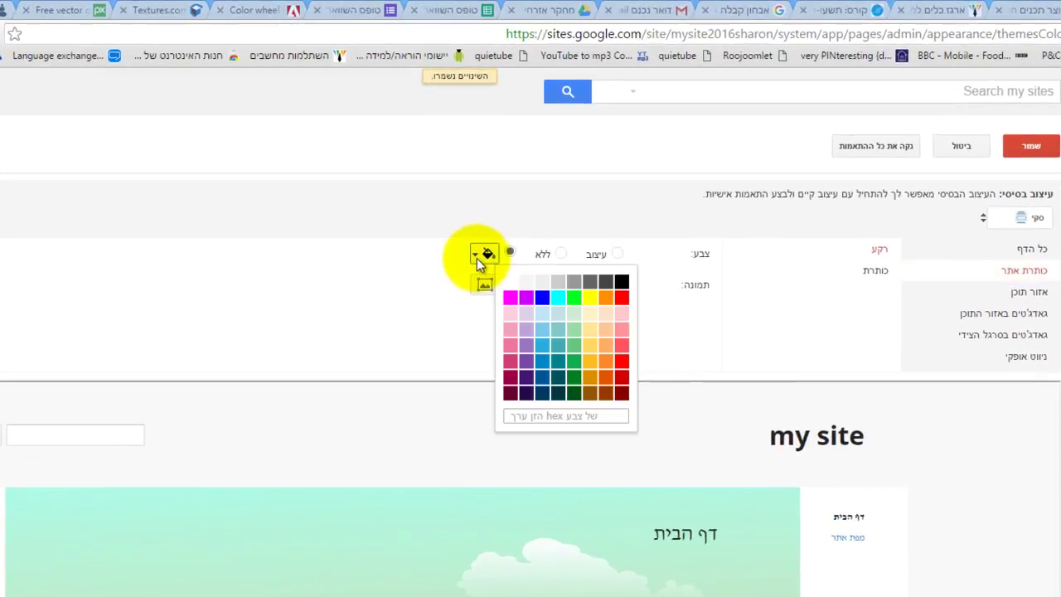
{"action": "left_click", "coordinate": [539, 416]}
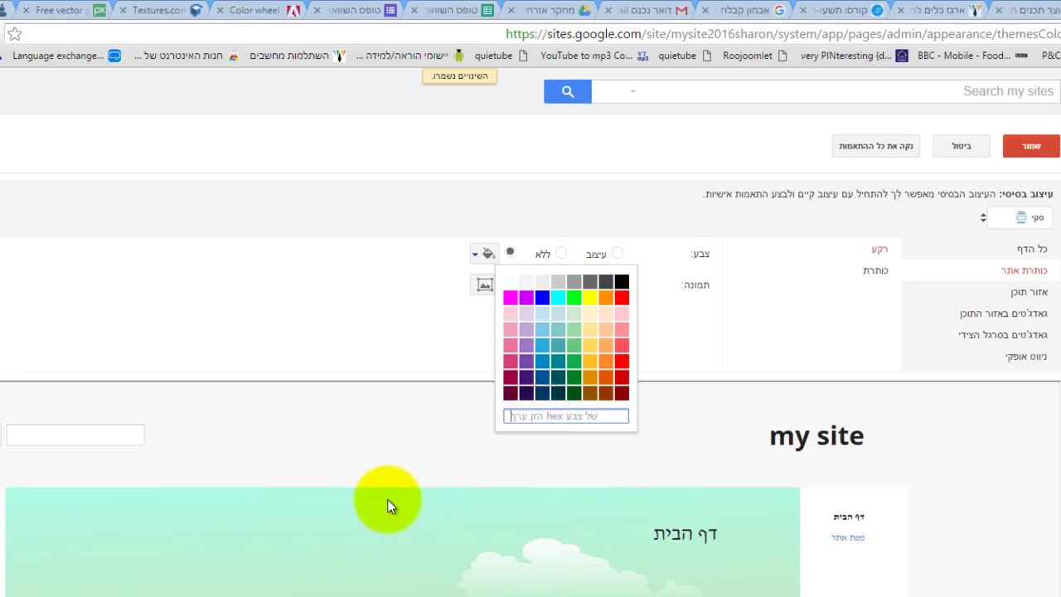
{"action": "type", "text": "aaffee"}
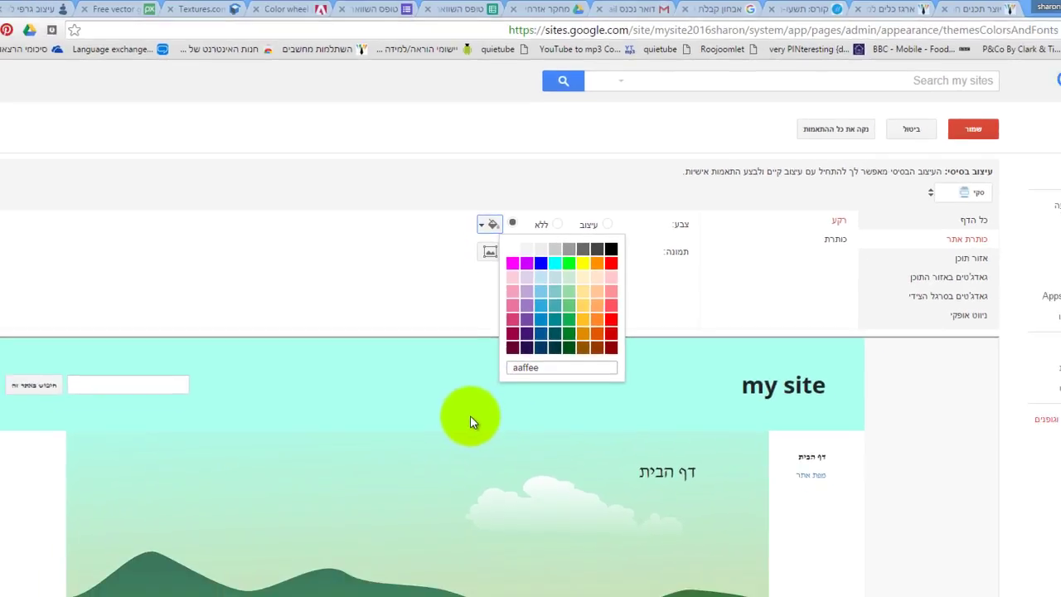
{"action": "left_click", "coordinate": [470, 416]}
{"action": "left_click", "coordinate": [942, 120]}
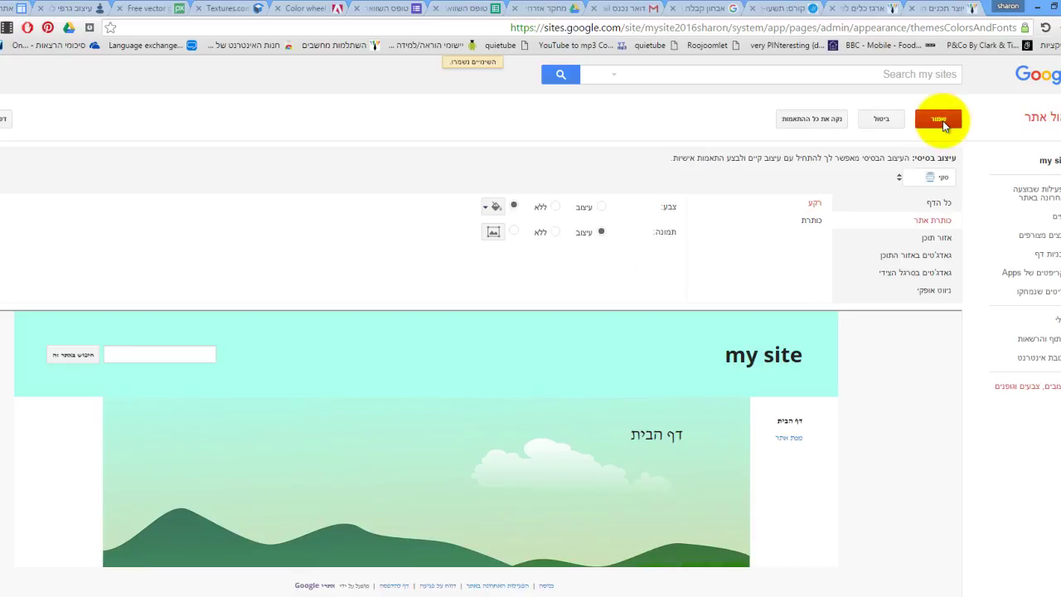
- In the general site settings, turn off the site name at the top of pages and the search box, save, and return to the site
{"action": "left_click", "coordinate": [1057, 321]}
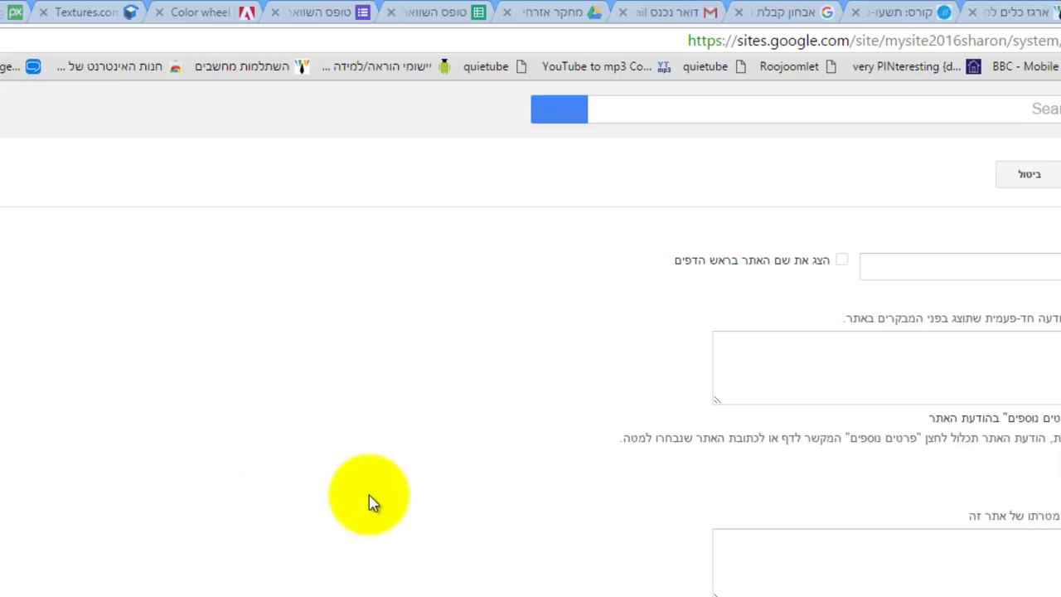
{"action": "left_click", "coordinate": [855, 264]}
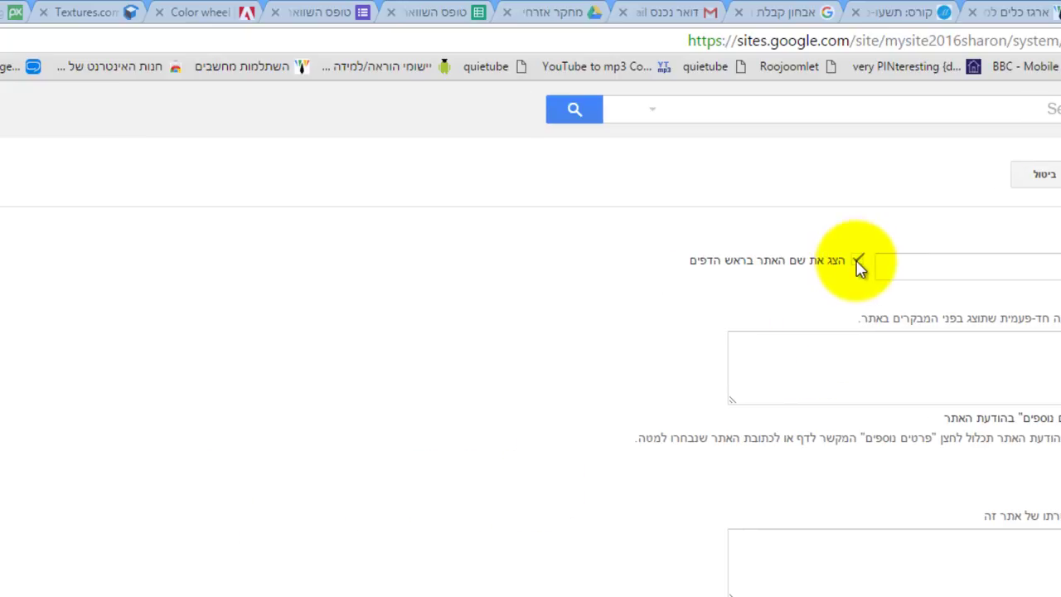
{"action": "scroll", "coordinate": [857, 273], "scroll_direction": "down", "scroll_amount": 5}
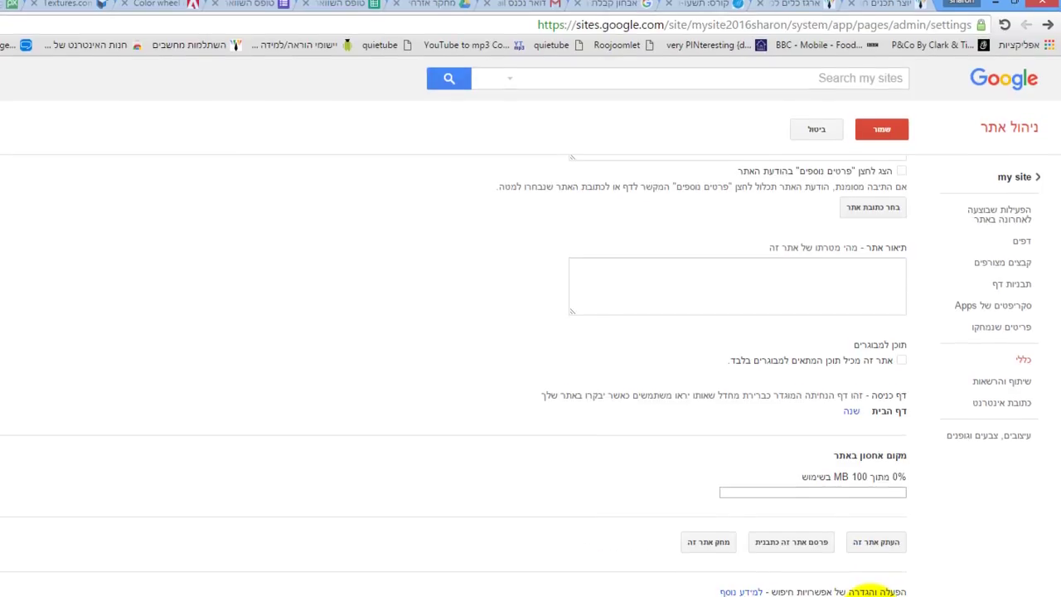
{"action": "left_click", "coordinate": [872, 532]}
{"action": "left_click", "coordinate": [509, 221]}
{"action": "left_click", "coordinate": [498, 394]}
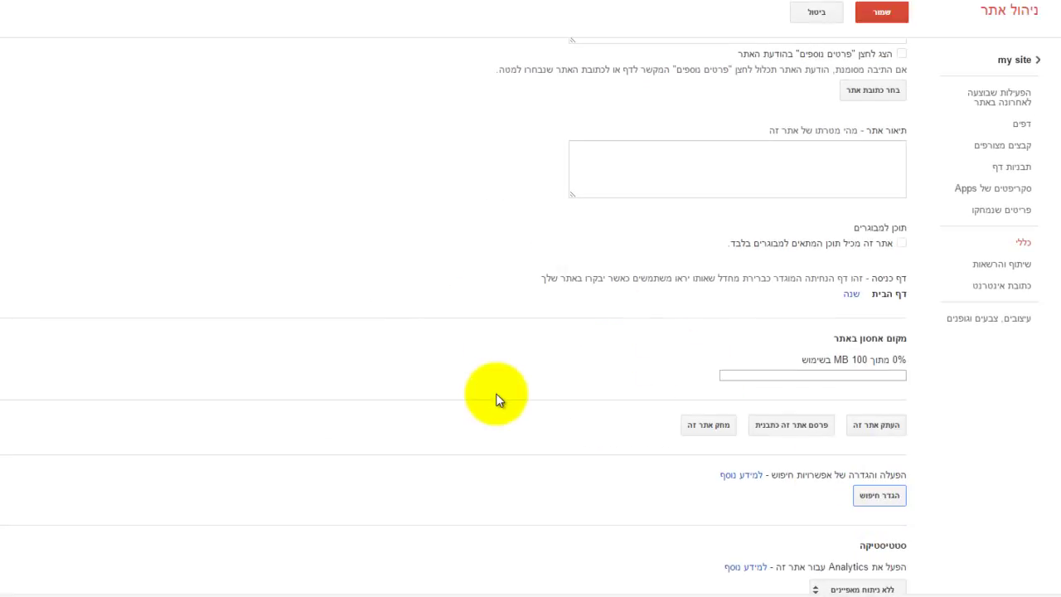
{"action": "left_click", "coordinate": [872, 13]}
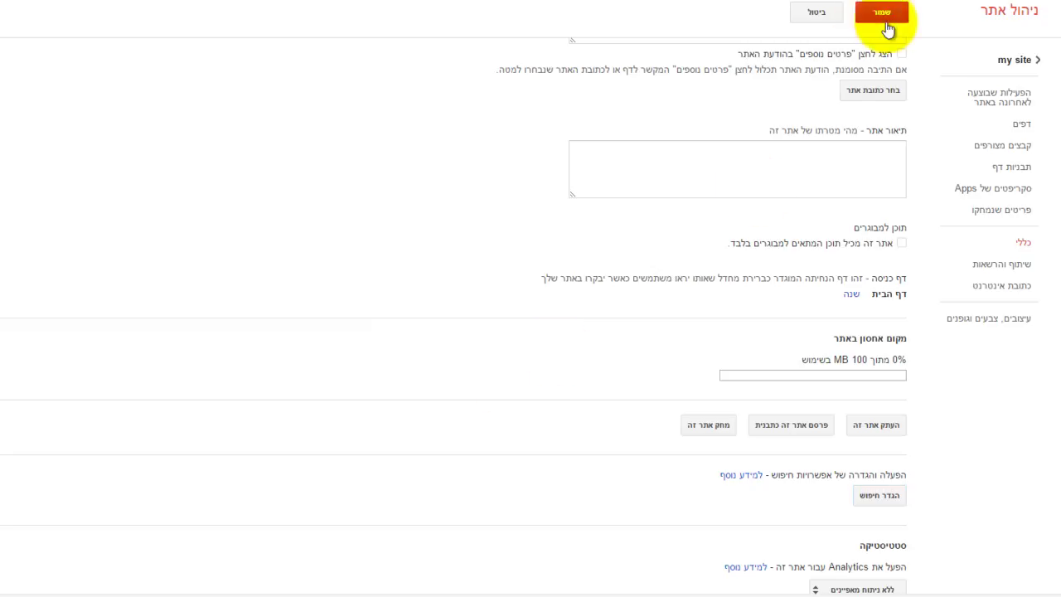
{"action": "left_click", "coordinate": [1019, 60]}
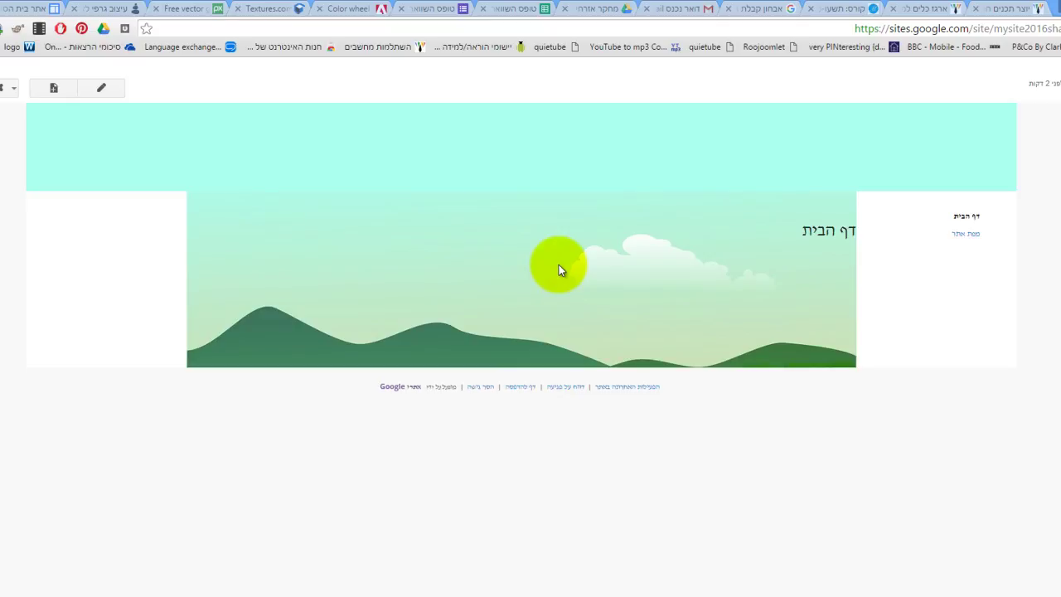
- Open the site layout editor and set a custom site width of 1000 pixels
{"action": "left_click", "coordinate": [9, 101]}
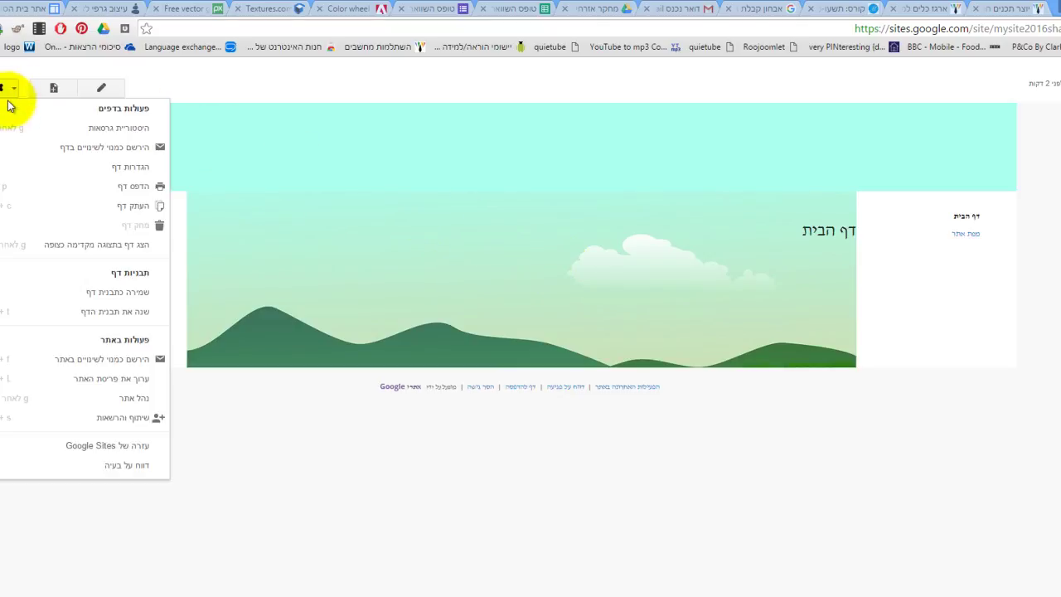
{"action": "left_click", "coordinate": [126, 384]}
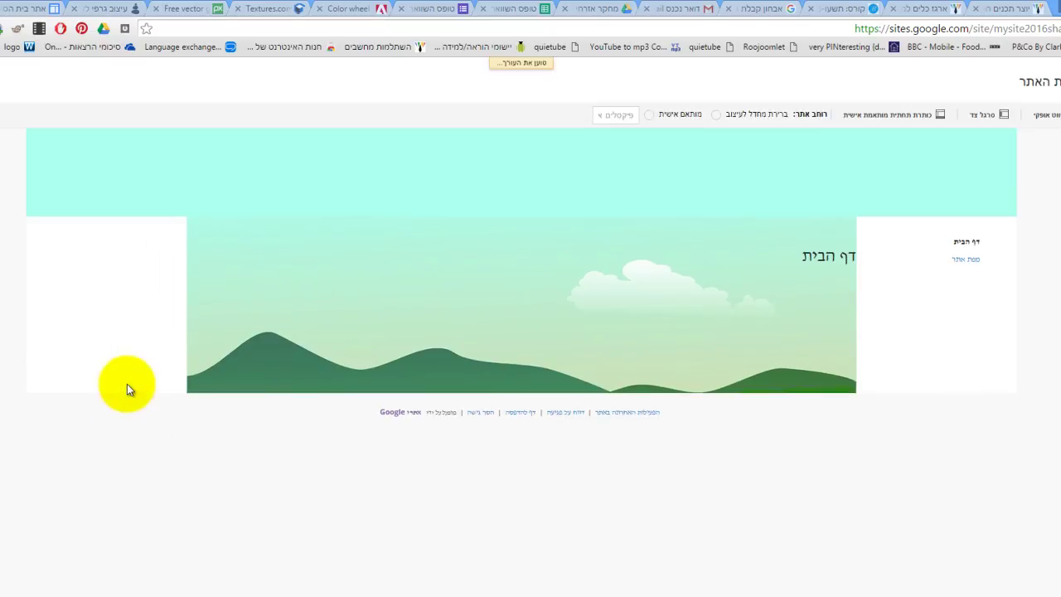
{"action": "left_click", "coordinate": [650, 117]}
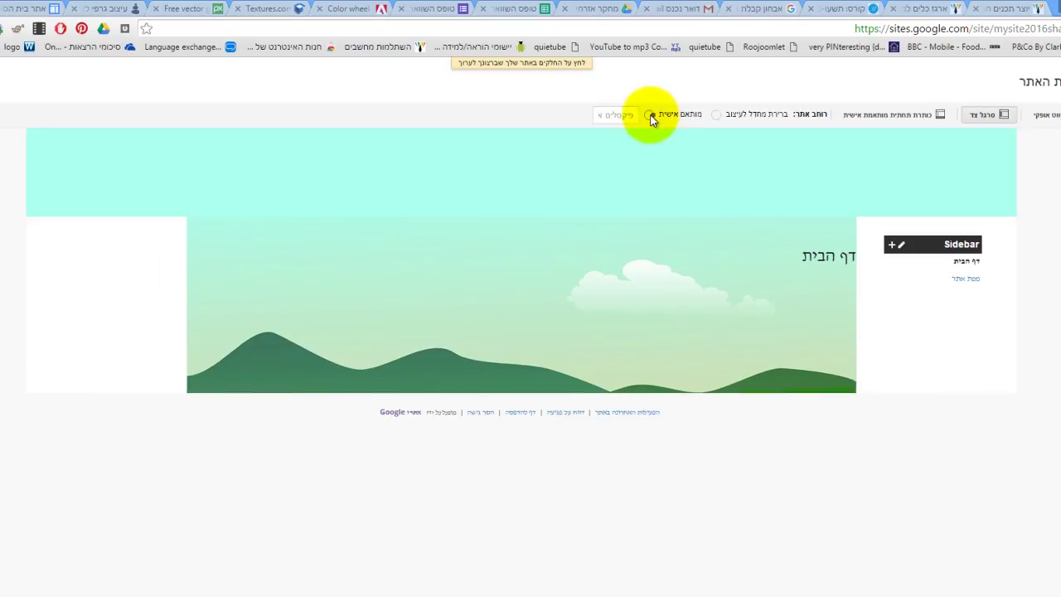
{"action": "type", "text": "1000"}
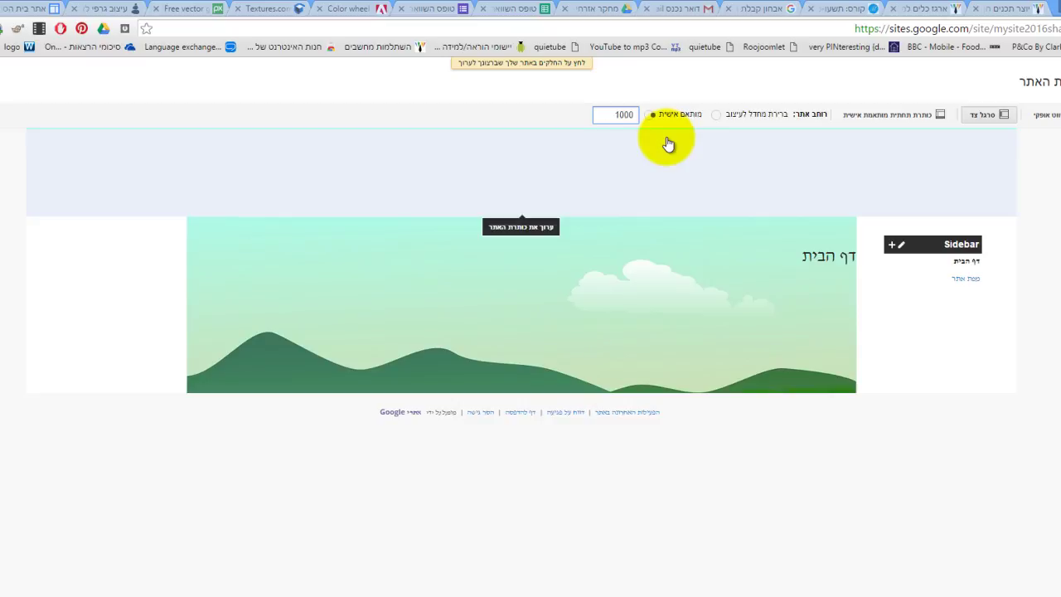